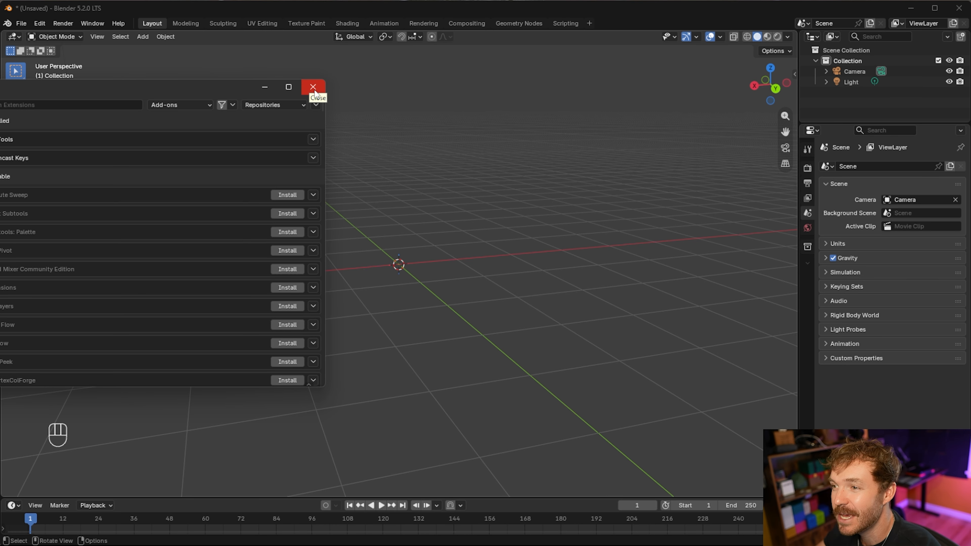
- Close the add-ons window and add a torus mesh at the world origin
click(314, 91)
middle_drag(425, 265, 331, 206)
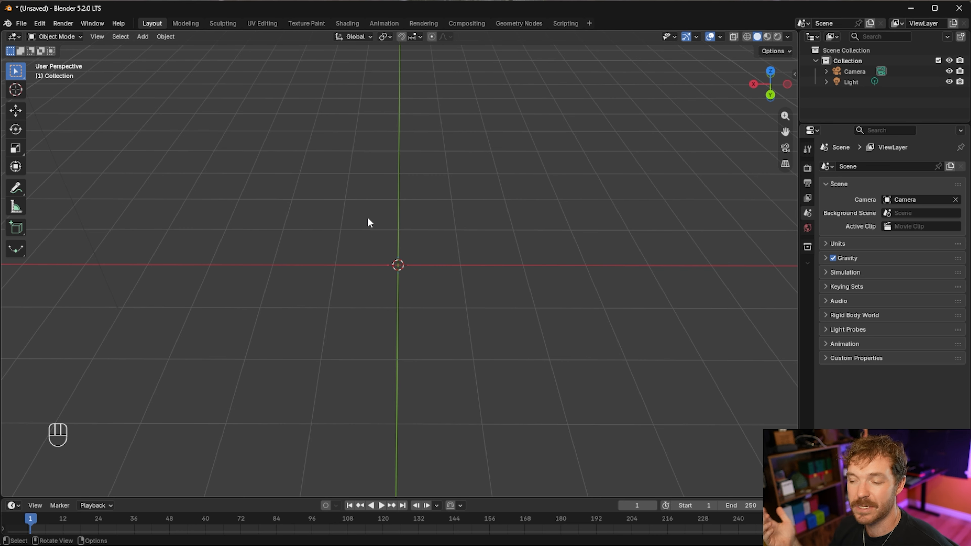
scroll(383, 200, up, 3)
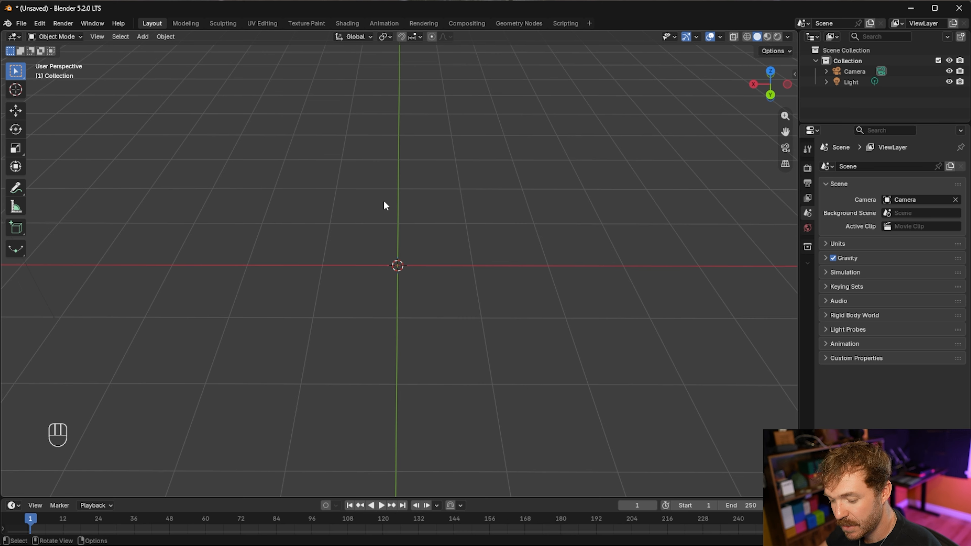
key(shift+a)
mouse_move(384, 201)
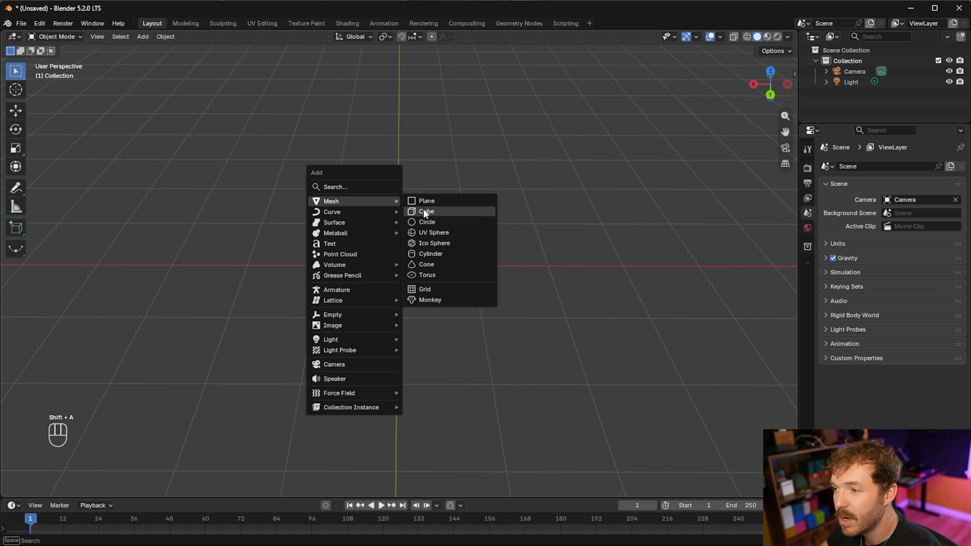
click(427, 274)
- Set the new torus's minor radius to 0.15 m and deselect the torus
scroll(427, 274, up, 3)
scroll(456, 277, down, 4)
scroll(417, 280, up, 3)
mouse_move(416, 280)
middle_down()
mouse_move(466, 275)
mouse_move(497, 164)
mouse_move(489, 227)
mouse_move(457, 267)
mouse_move(441, 264)
mouse_move(434, 283)
middle_up()
middle_drag(115, 373, 132, 346)
middle_drag(201, 338, 191, 330)
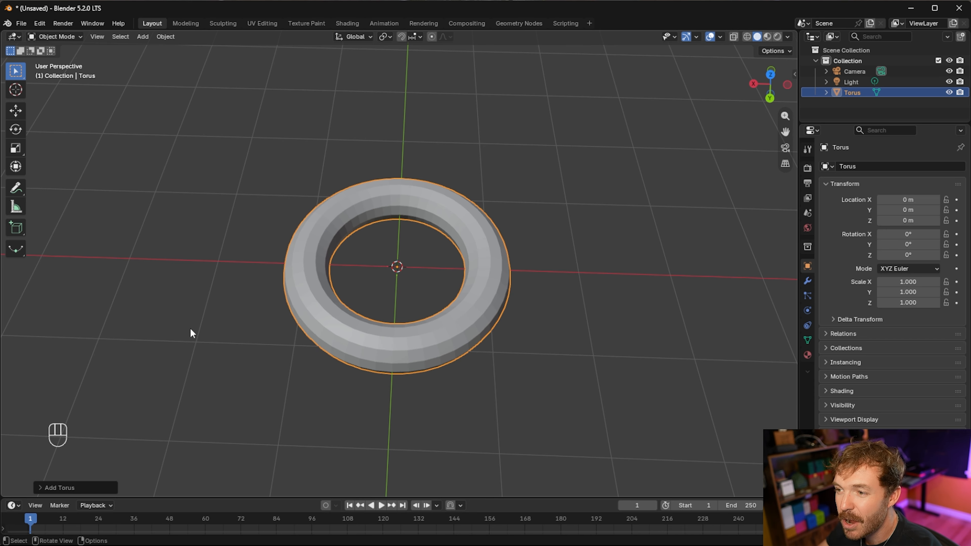
click(39, 486)
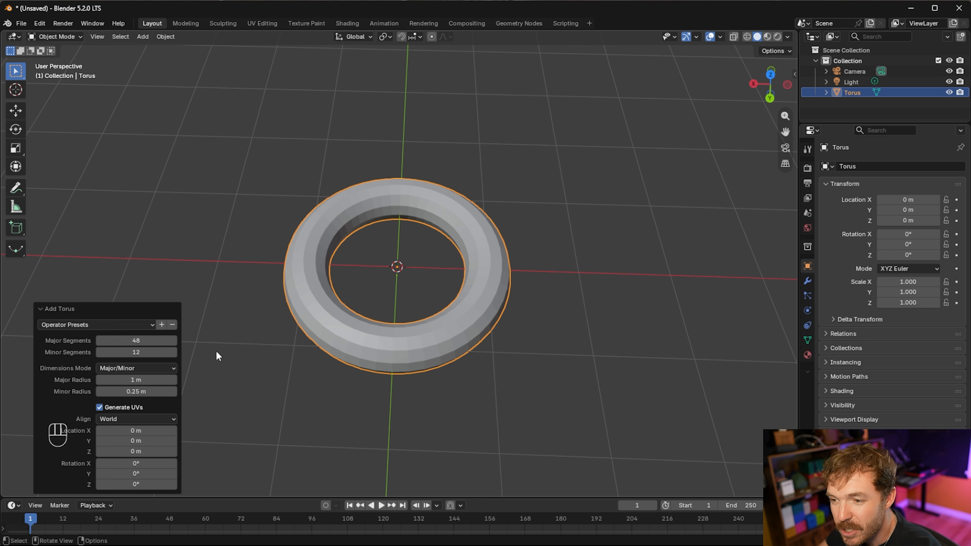
click(137, 391)
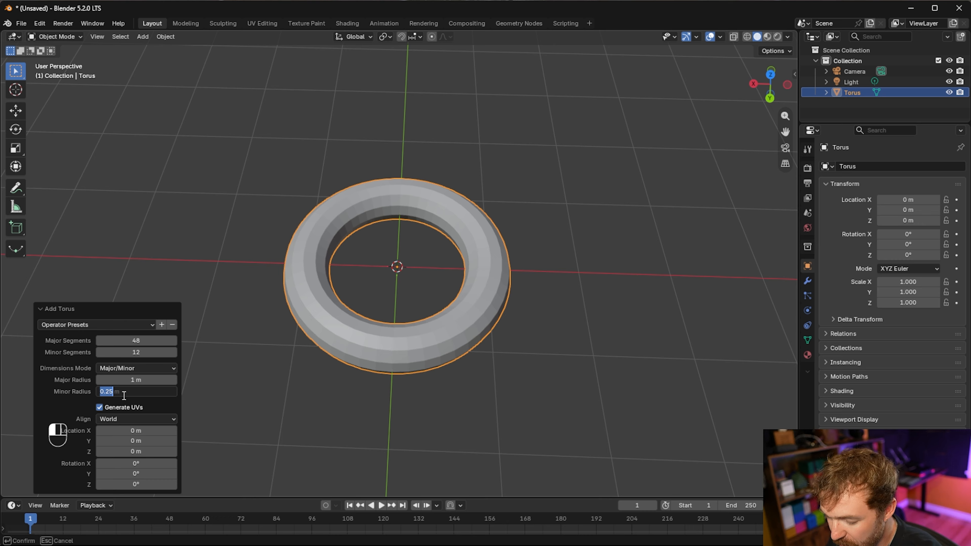
text(.15)
key(Return)
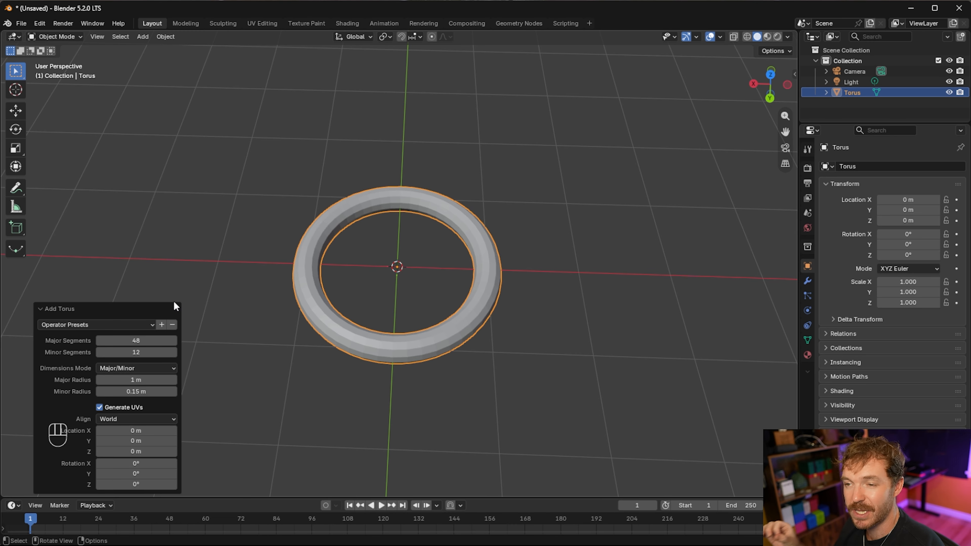
click(227, 230)
- Rotate the torus 55° around the global X axis
middle_drag(153, 298, 271, 258)
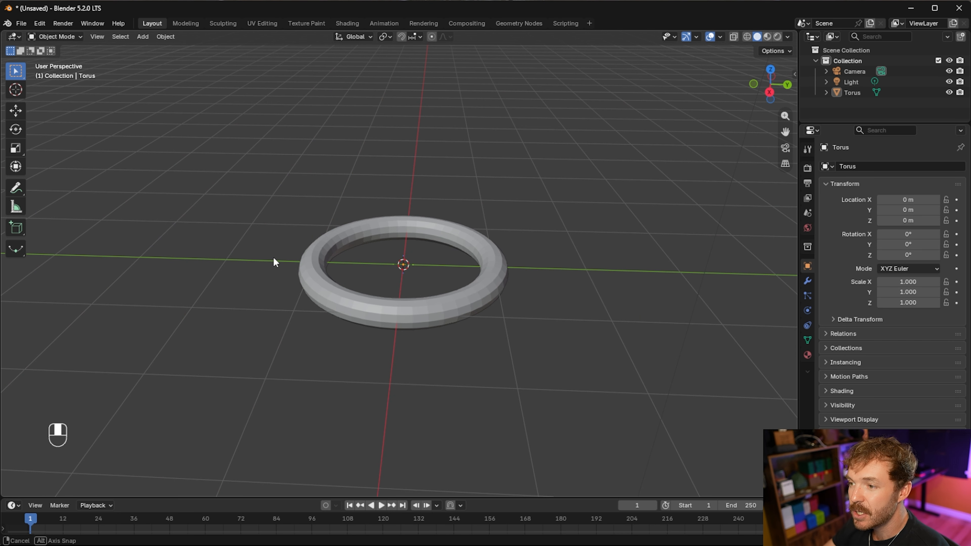
key(r)
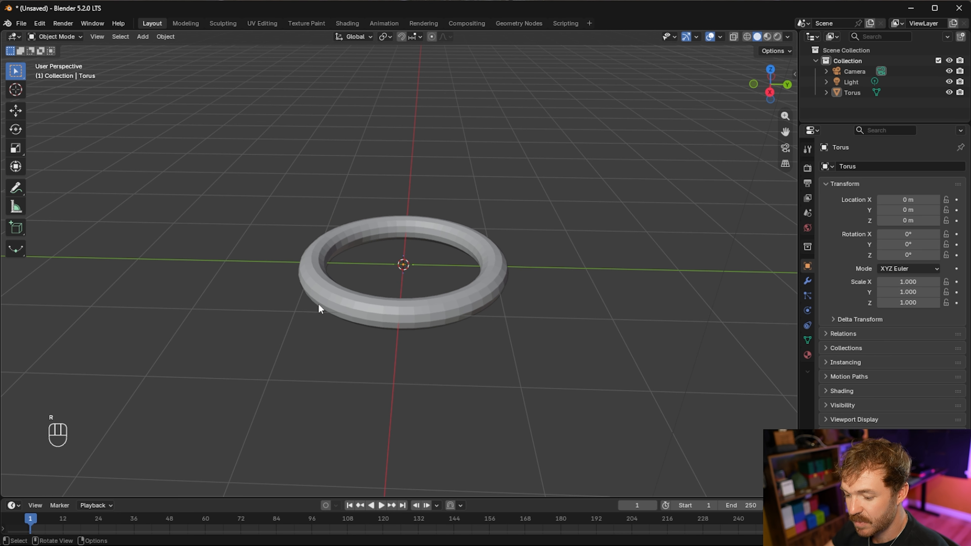
click(346, 297)
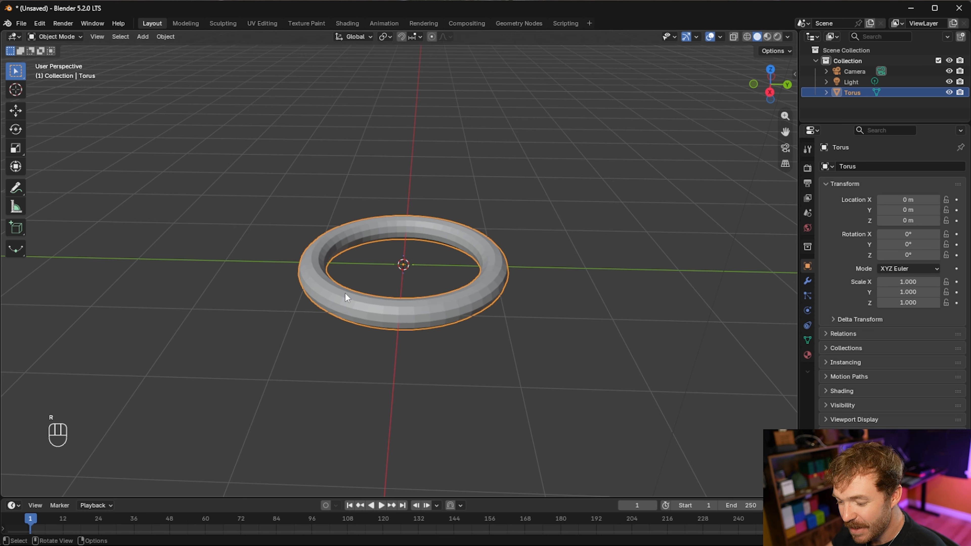
key(r)
text(x)
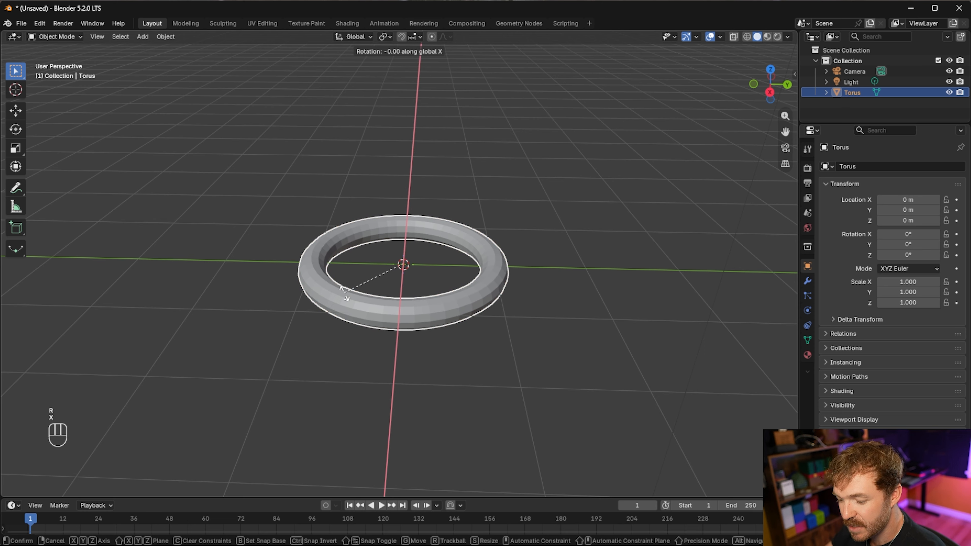
text(55)
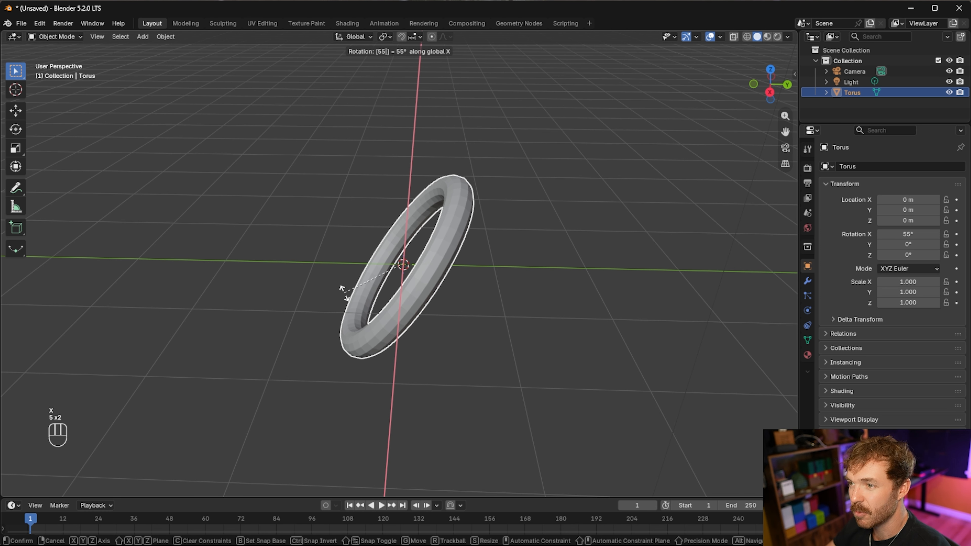
click(345, 295)
middle_drag(281, 427, 285, 393)
- View the torus orthographically from below and enter Edit Mode with face selection
key(KP_7)
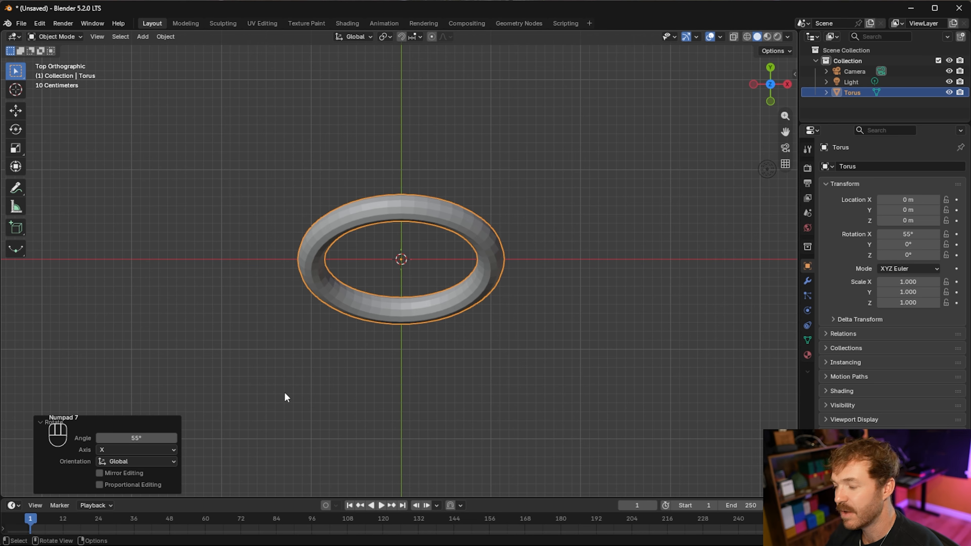
key(KP_9)
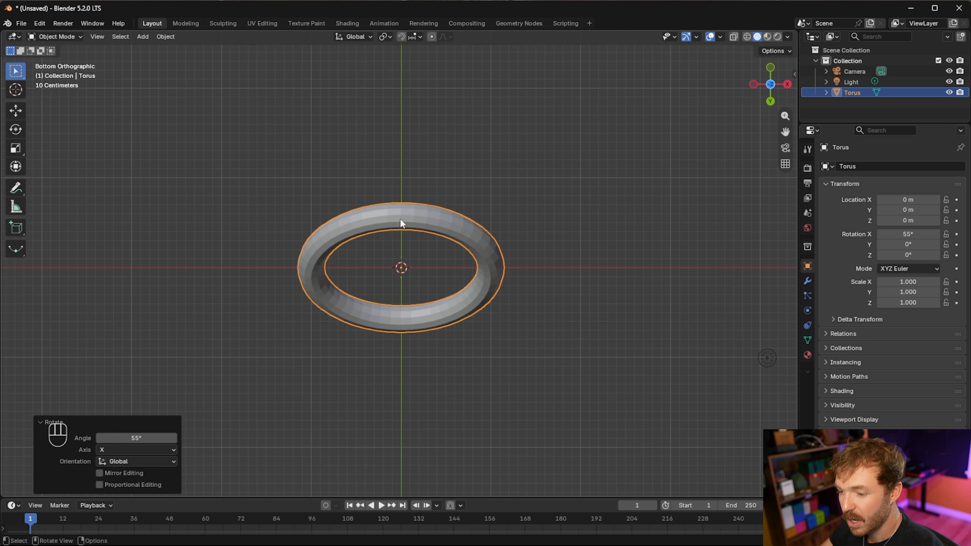
key(Tab)
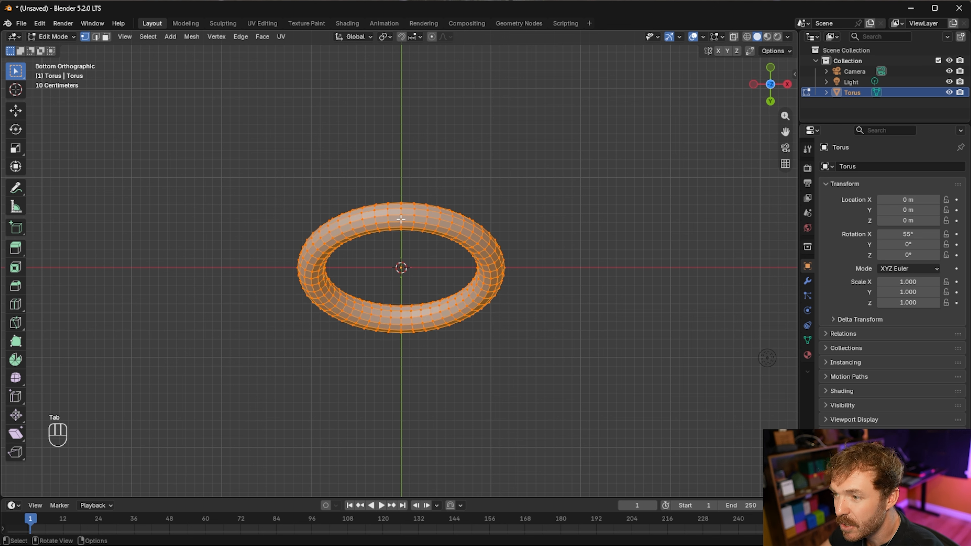
key(3)
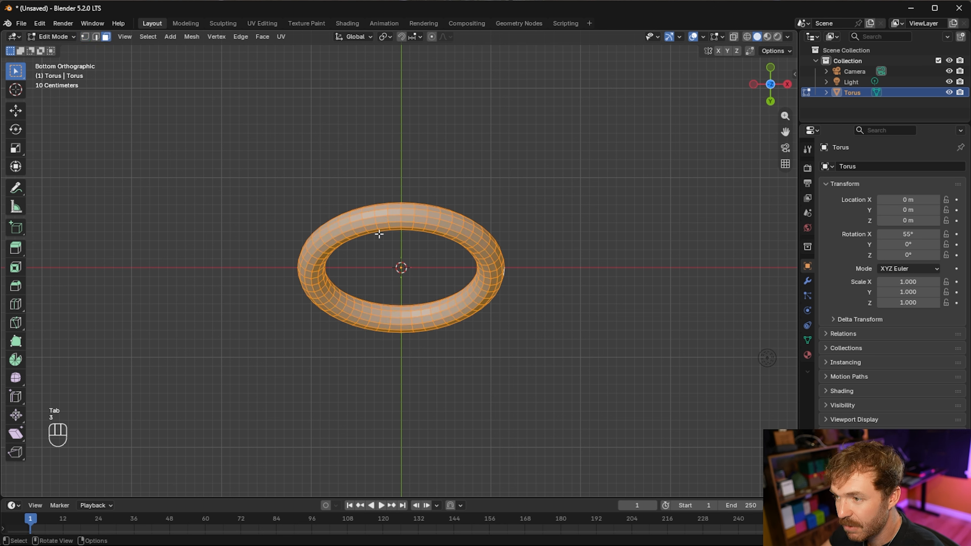
- Select the patch of downward-facing faces along the lowest part of the tilted torus, symmetric about the Y axis
drag(351, 211, 397, 218)
shift+click(393, 206)
shift+click(382, 207)
shift+click(384, 226)
shift+click(371, 227)
shift+click(360, 230)
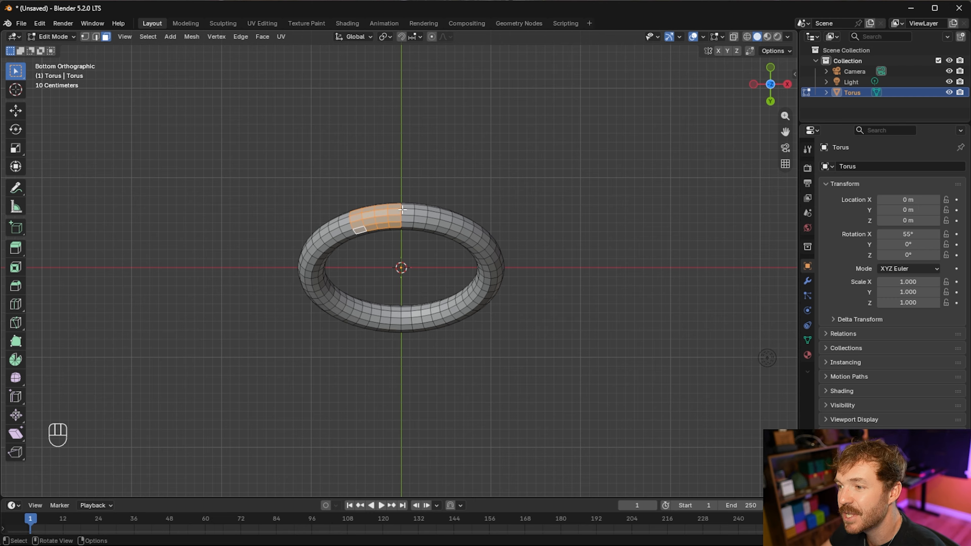
shift+drag(401, 206, 437, 226)
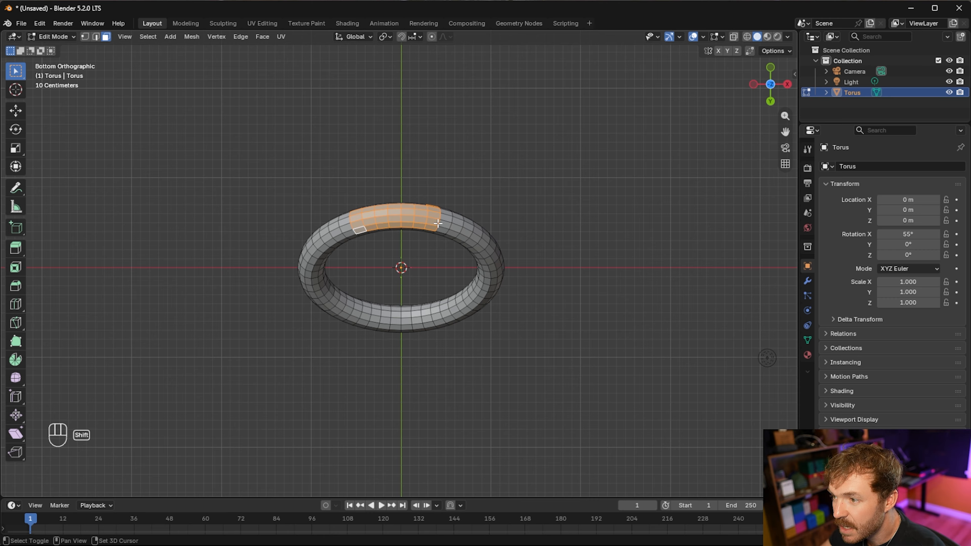
shift+click(445, 218)
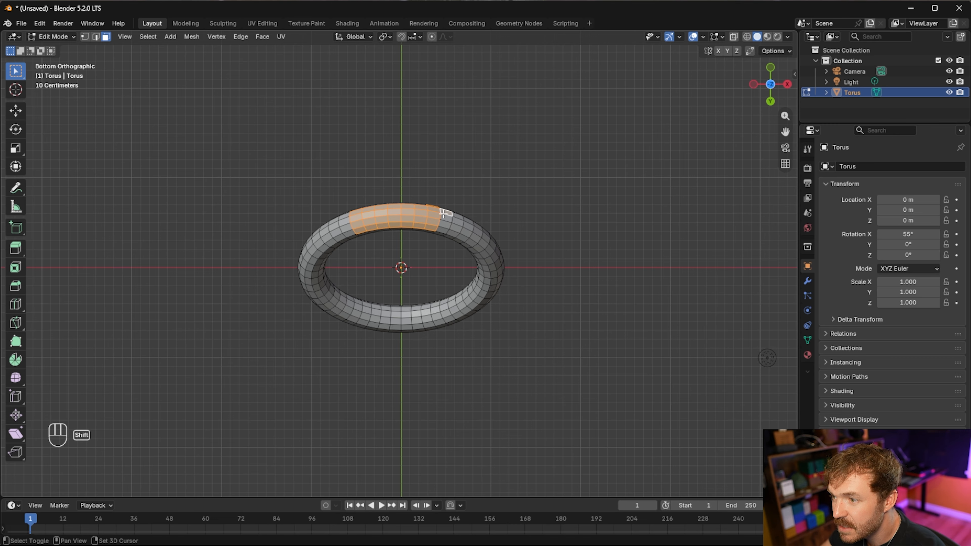
middle_drag(444, 222, 431, 255)
shift+click(432, 231)
middle_drag(423, 247, 485, 182)
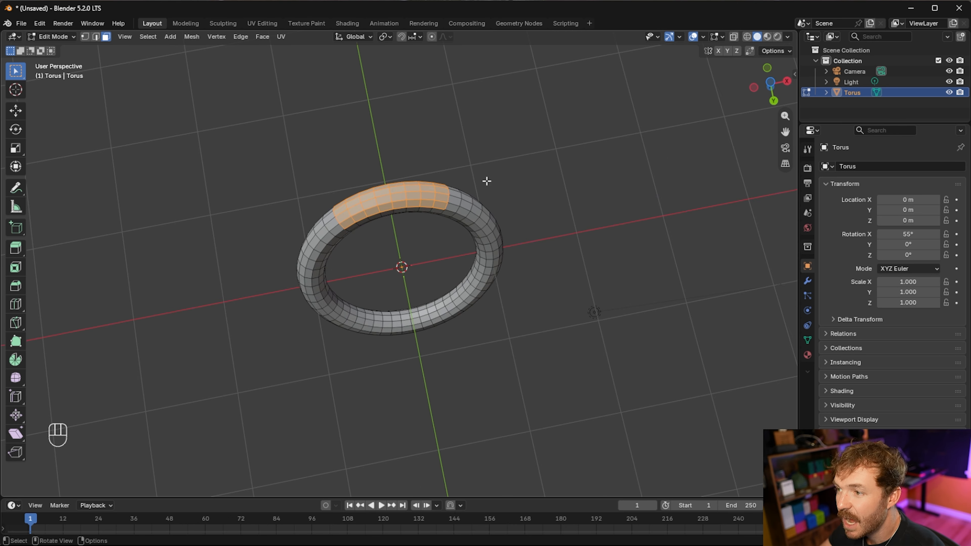
- Flatten the selected faces with LoopTools from the bottom orthographic view, using View as the plane, and return to Object Mode
click(763, 88)
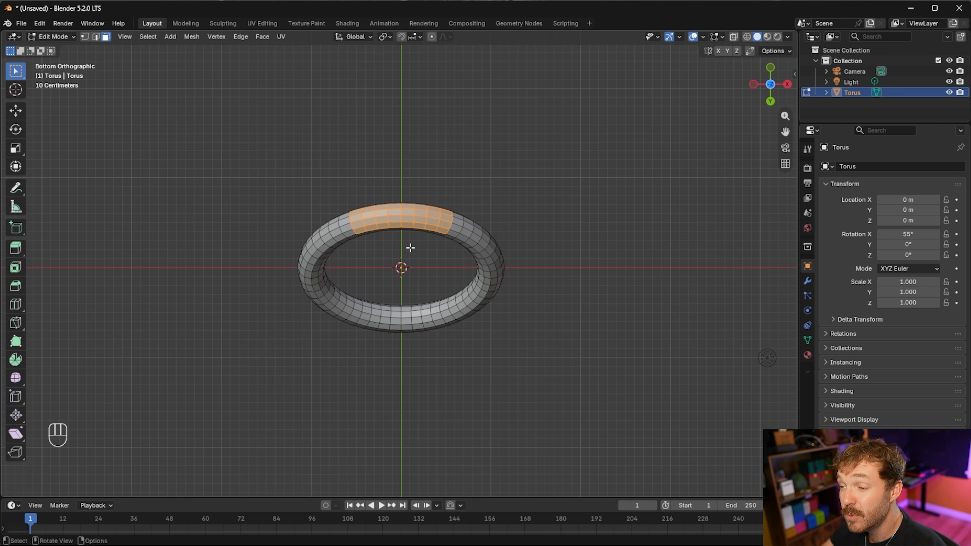
right_click(391, 218)
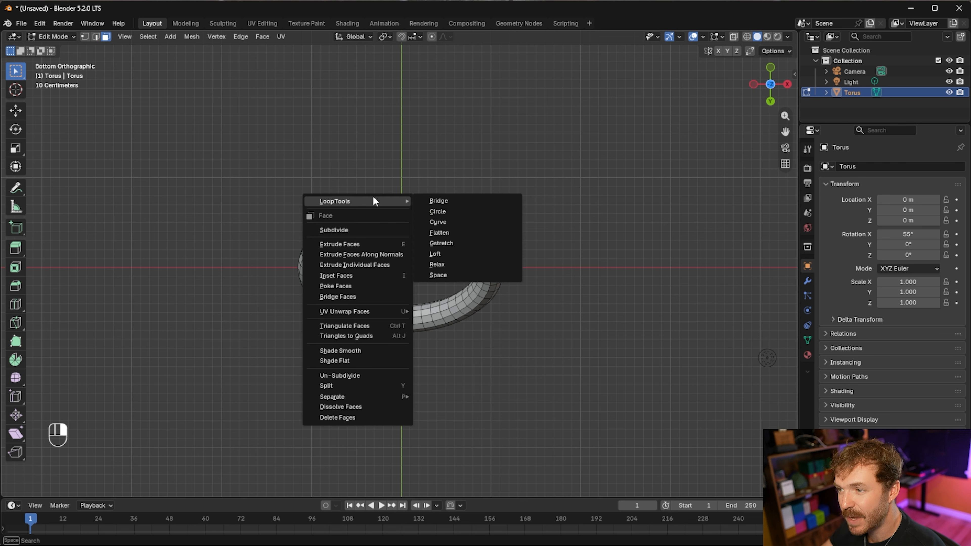
click(443, 233)
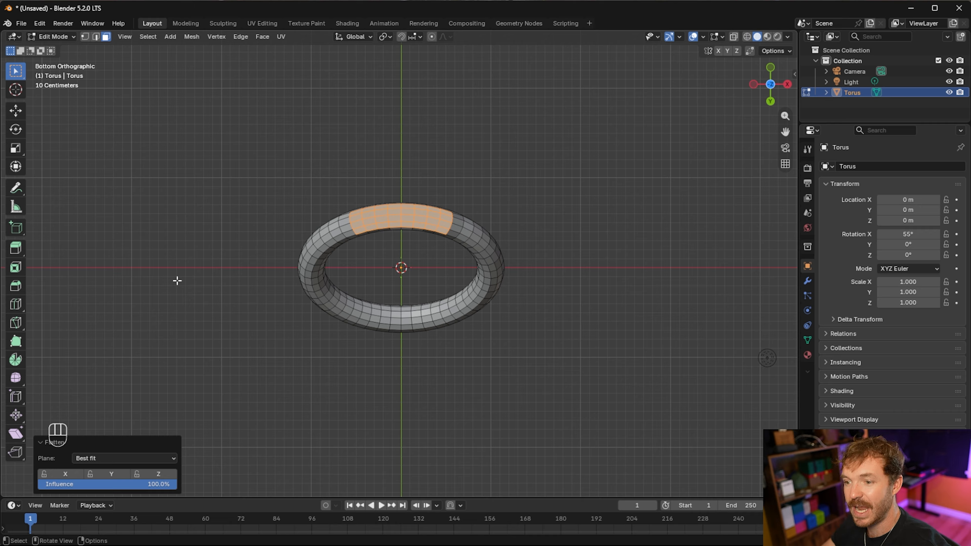
click(99, 459)
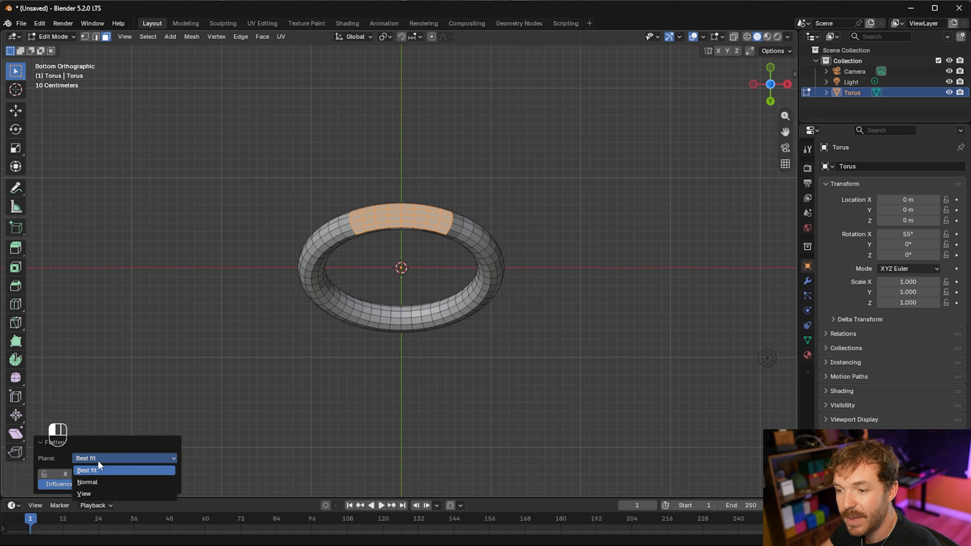
click(92, 494)
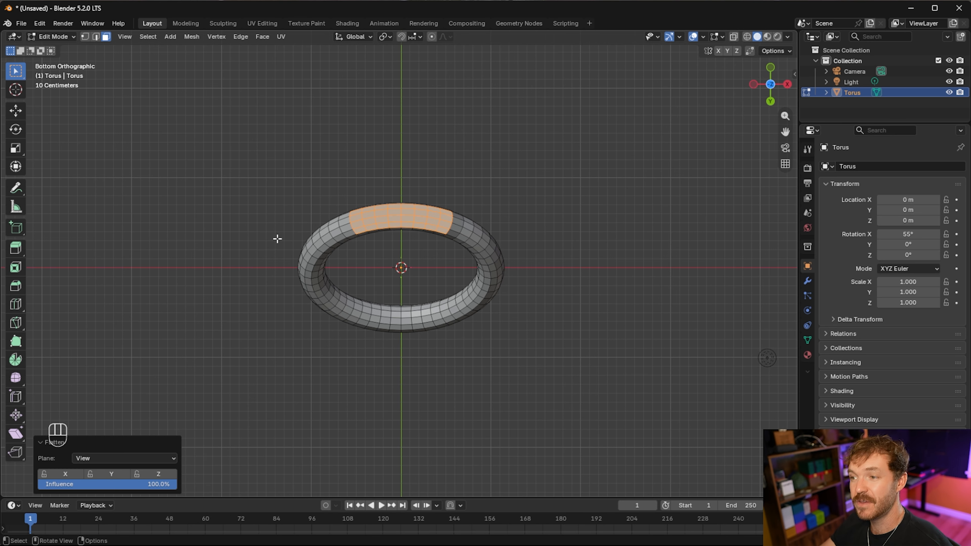
middle_drag(653, 306, 404, 341)
middle_drag(488, 334, 402, 389)
middle_drag(263, 388, 304, 354)
scroll(322, 351, up, 2)
scroll(322, 351, down, 3)
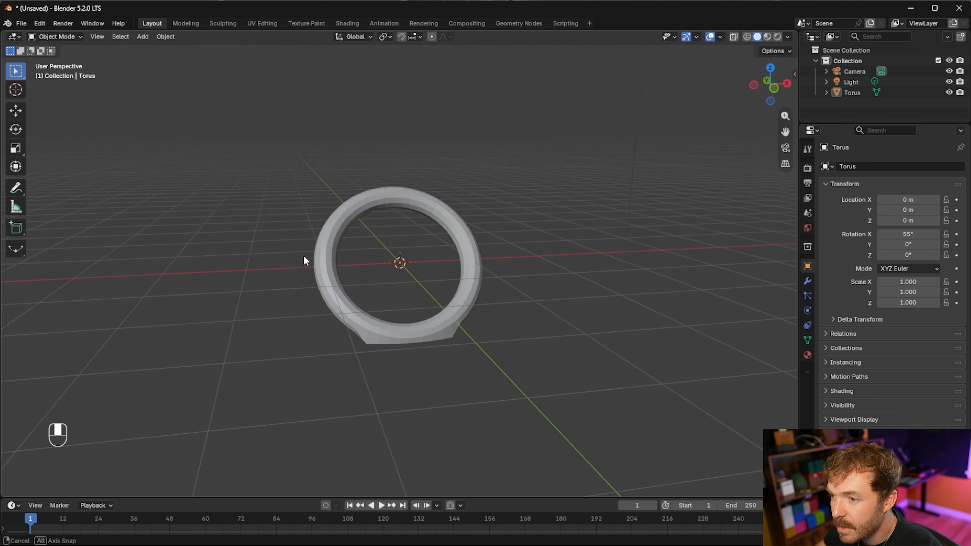
- Add an Array modifier to the torus and examine the gap between neighbouring rings
middle_drag(304, 256, 285, 263)
scroll(268, 254, down, 1)
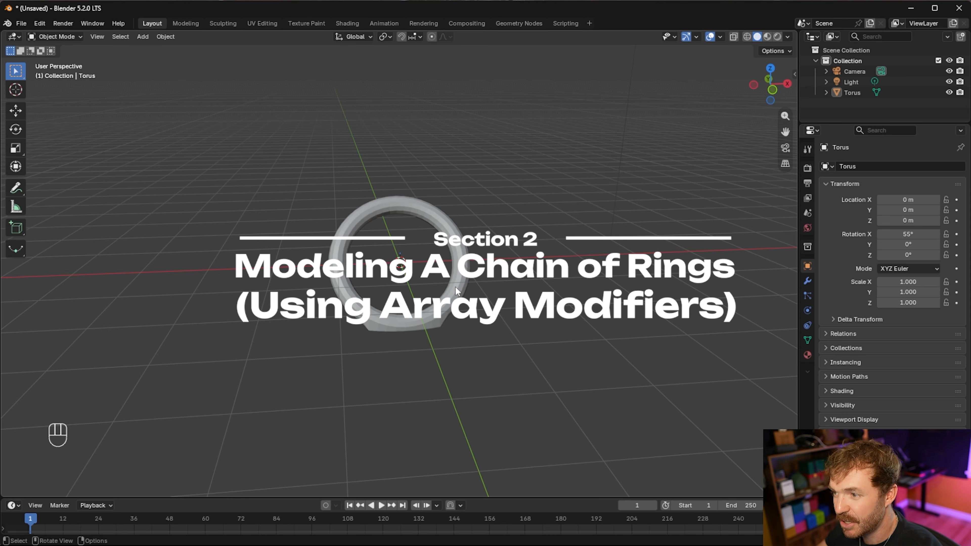
mouse_move(530, 282)
middle_down()
mouse_move(506, 287)
mouse_move(328, 259)
mouse_move(470, 276)
mouse_move(543, 266)
mouse_move(516, 283)
mouse_move(532, 277)
middle_up()
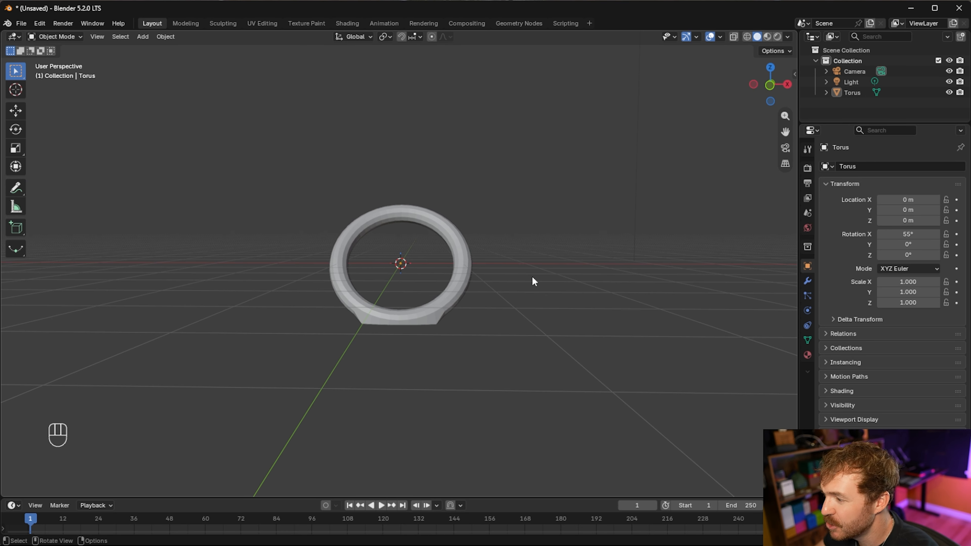
click(809, 279)
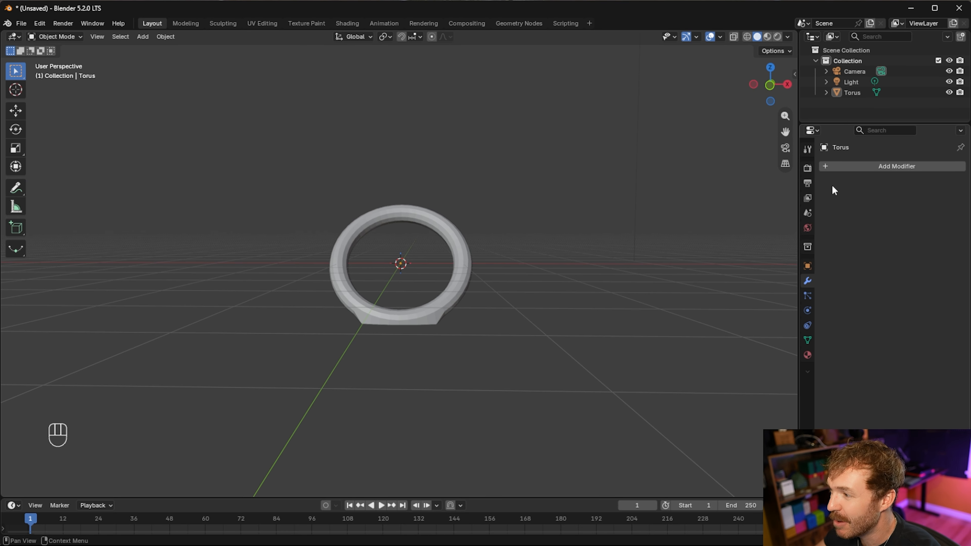
click(826, 166)
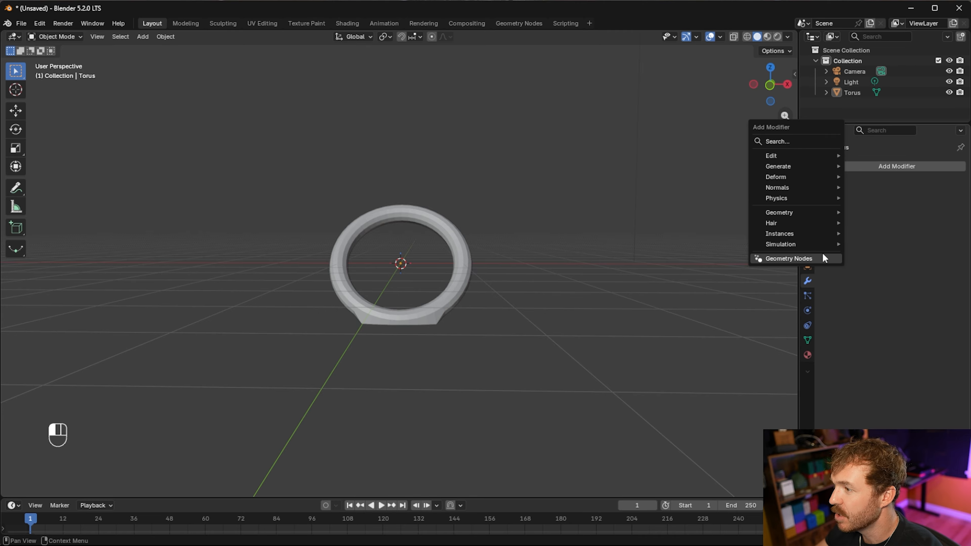
click(883, 167)
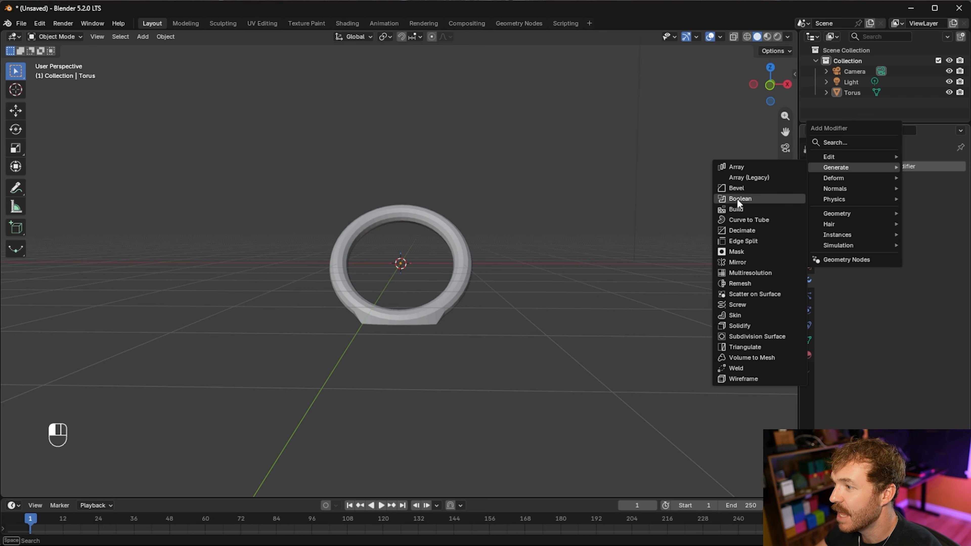
click(741, 167)
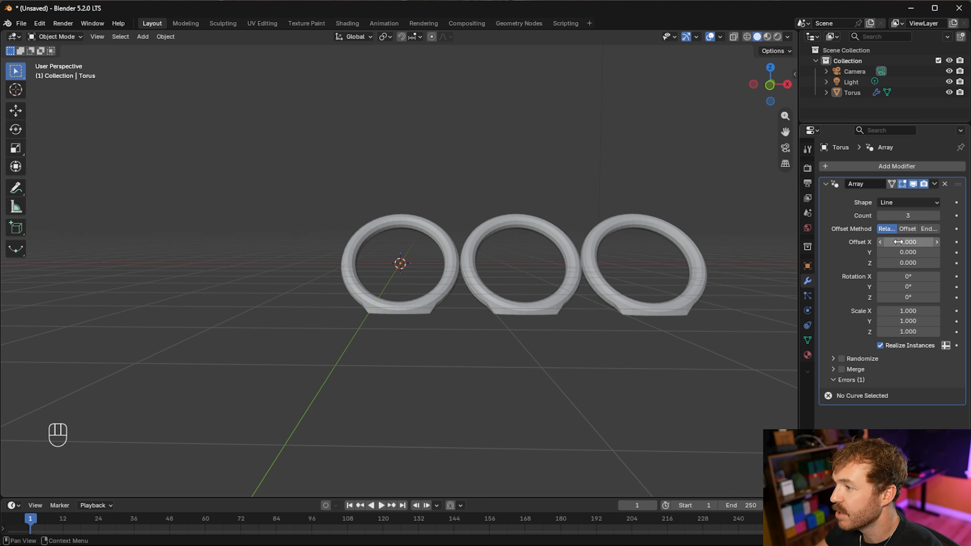
middle_drag(376, 262, 448, 271)
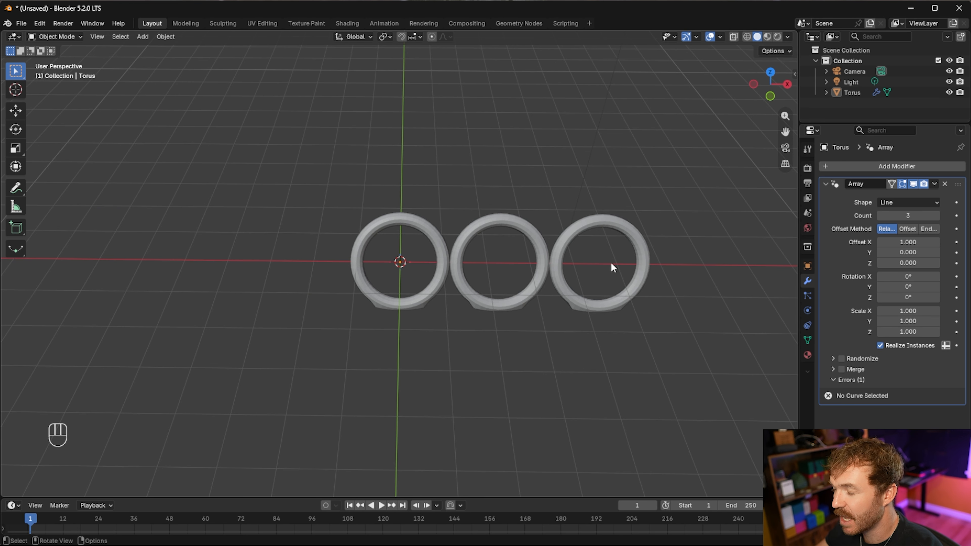
scroll(449, 273, up, 1)
scroll(450, 273, up, 3)
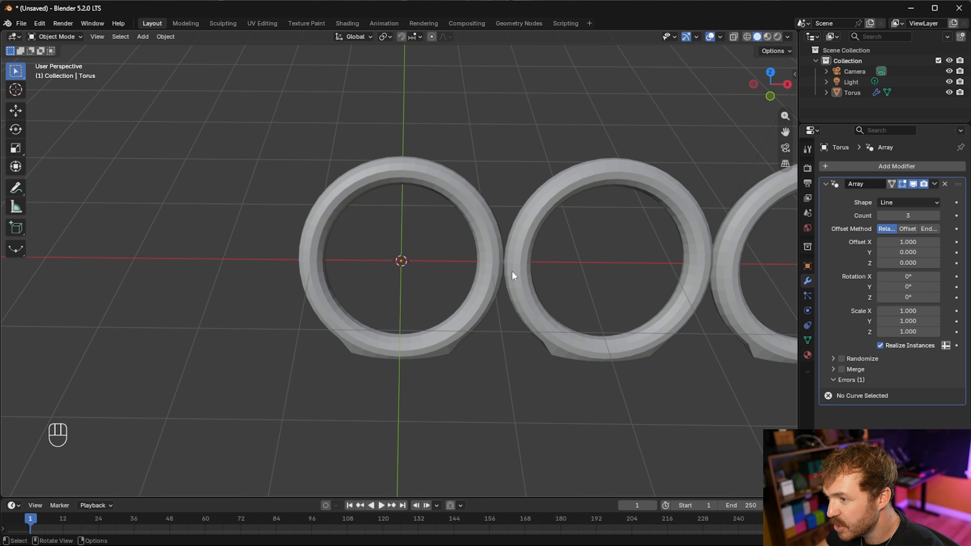
scroll(512, 271, up, 4)
scroll(513, 271, down, 4)
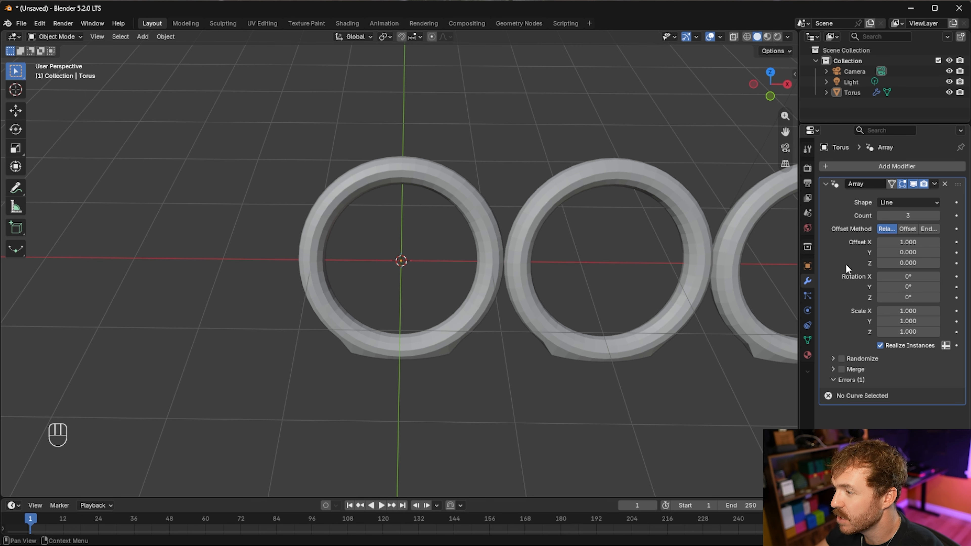
- Set the torus Array modifier's relative X offset to 1.1 to leave a gap between neighbouring rings
click(919, 242)
text(1.0)
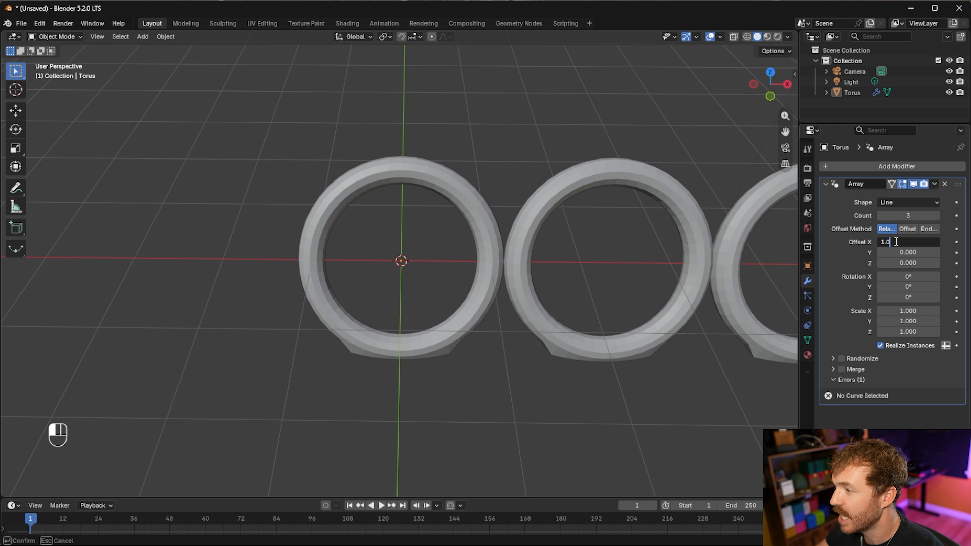
key(Return)
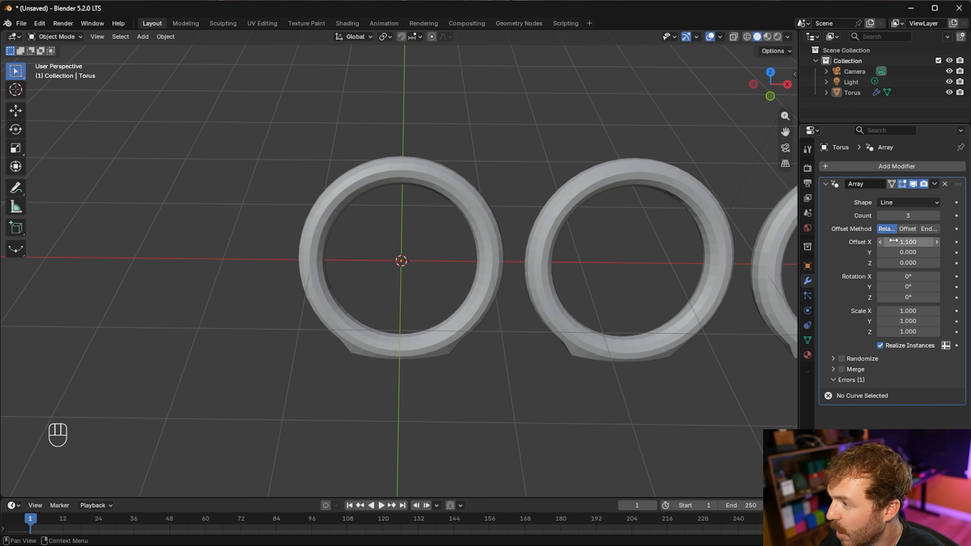
scroll(727, 276, down, 7)
scroll(667, 299, up, 1)
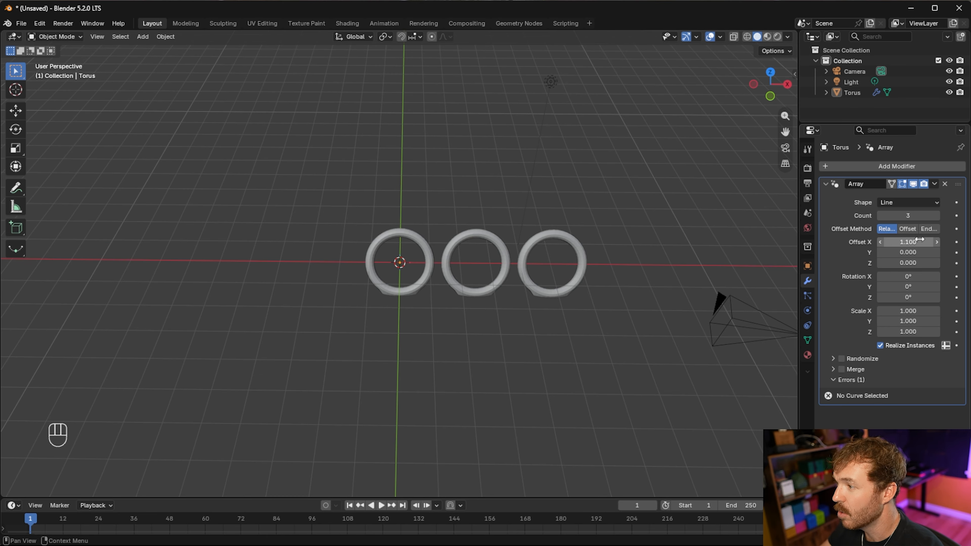
- Try higher counts in the torus's Array modifier and bring the count back to 3
drag(938, 214, 967, 214)
scroll(656, 310, down, 6)
click(938, 216)
click(938, 215)
click(938, 215)
click(880, 215)
click(880, 216)
click(881, 215)
click(880, 216)
click(880, 216)
click(881, 215)
click(880, 216)
scroll(560, 300, up, 7)
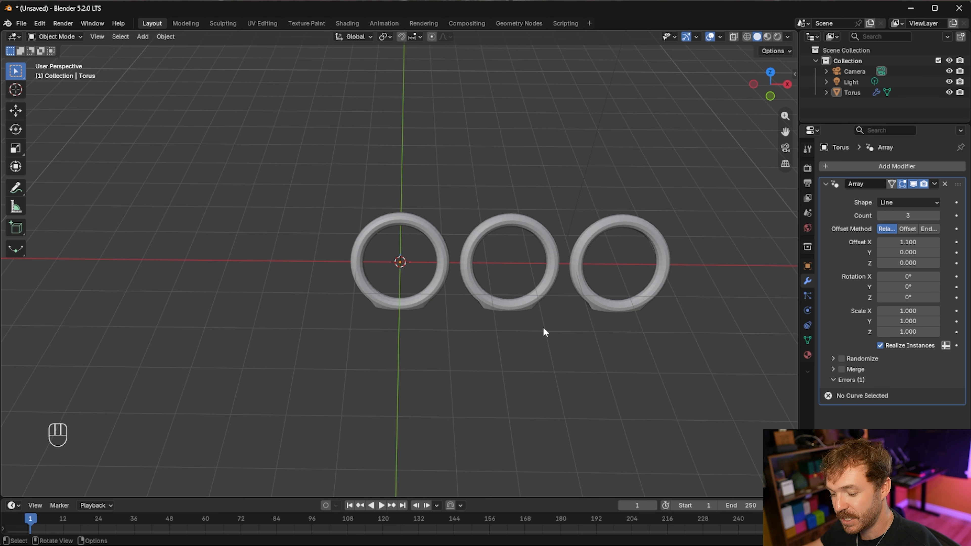
scroll(507, 266, down, 1)
scroll(507, 266, up, 1)
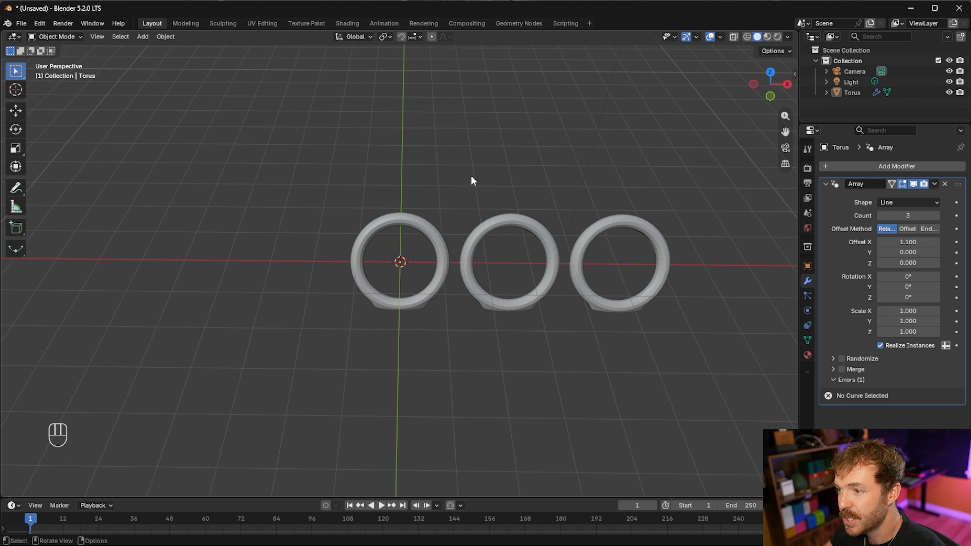
- Try applying the rotation and scale of the torus, and undo it
click(442, 273)
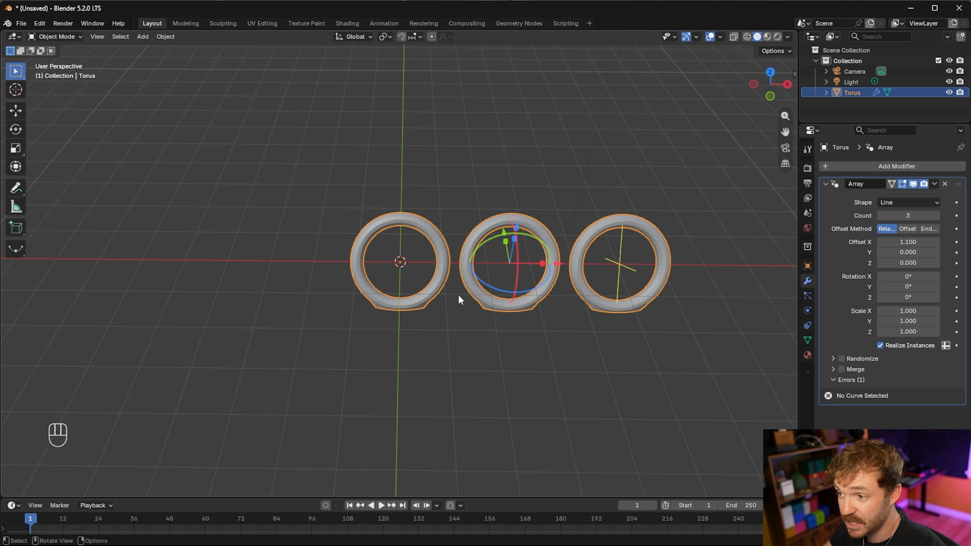
key(ctrl+a)
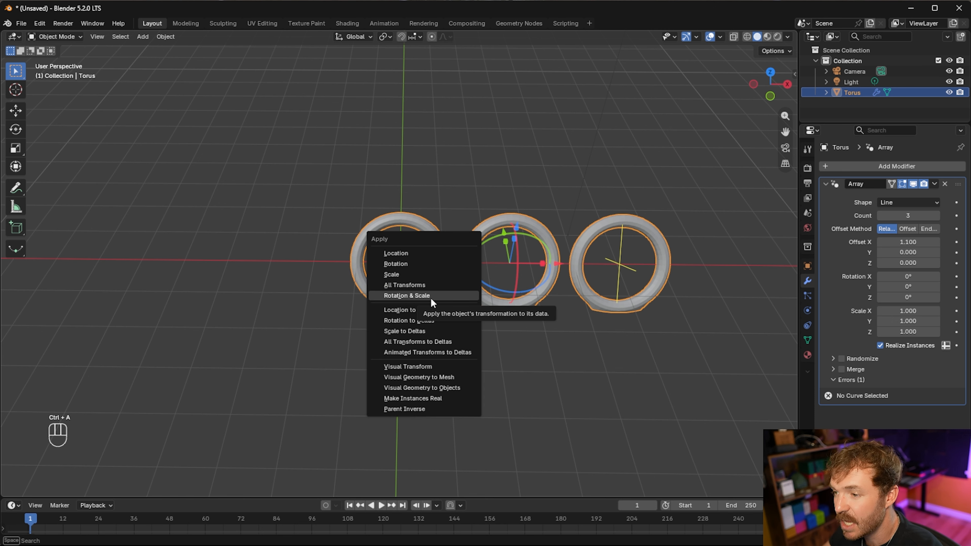
click(412, 294)
middle_drag(381, 282, 500, 190)
key(ctrl+z)
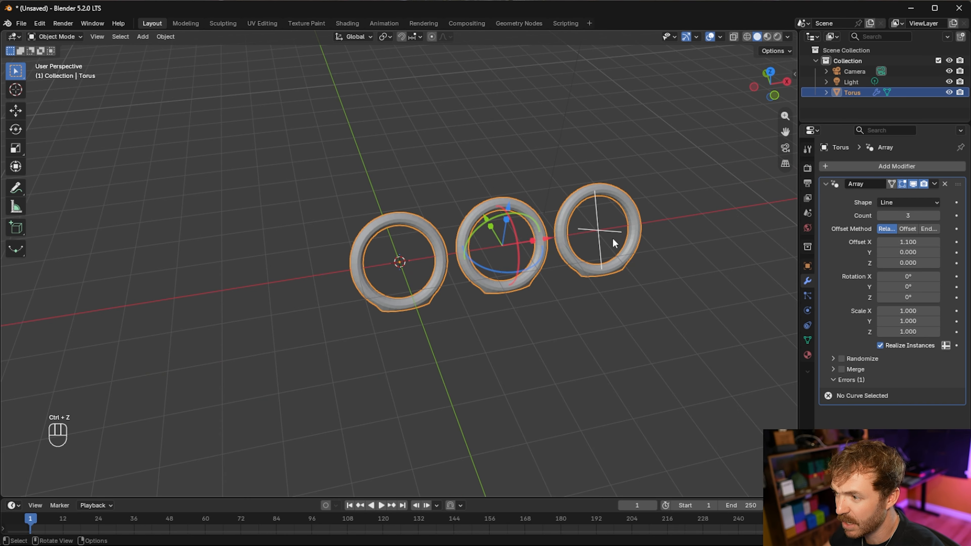
- Inspect the tilt of the arrayed rings from the side and apply the torus's rotation and scale
middle_drag(420, 252, 421, 275)
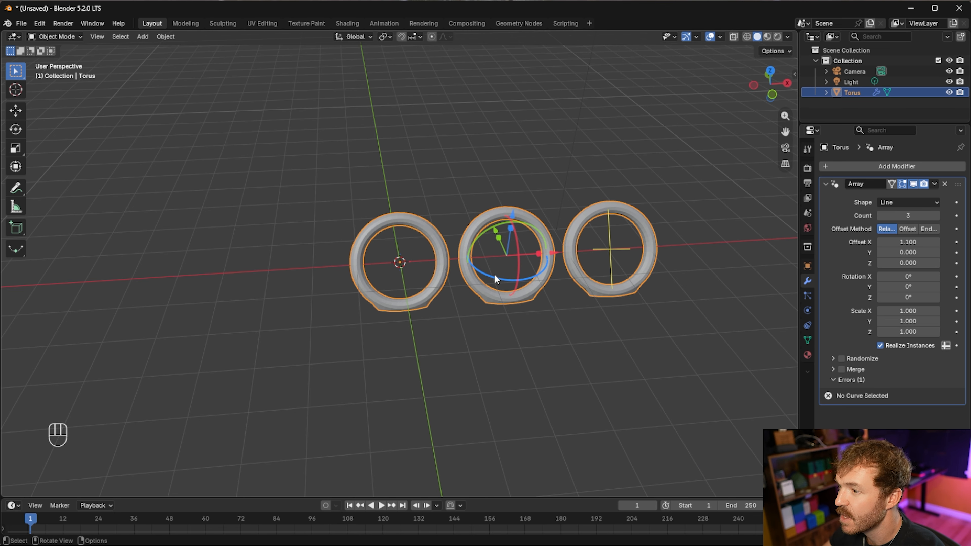
middle_drag(492, 274, 605, 271)
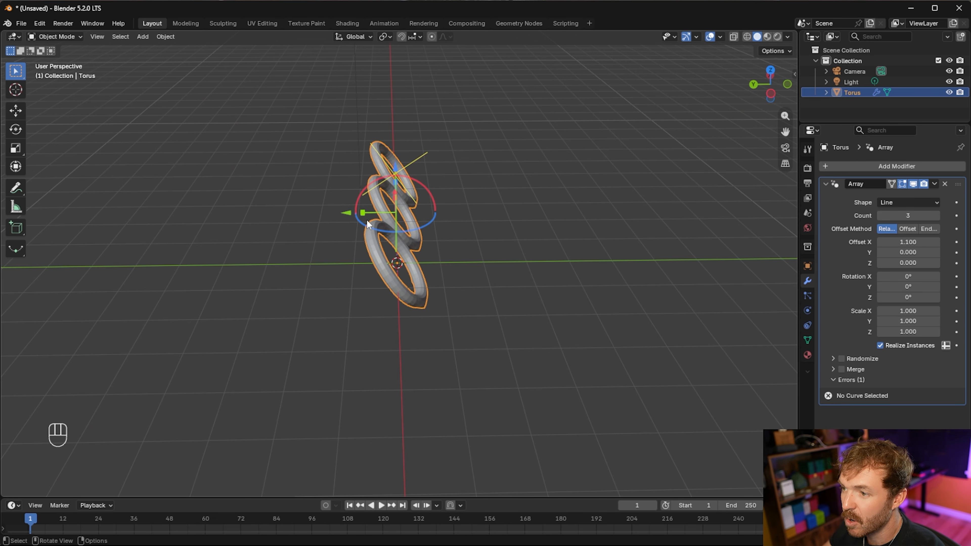
middle_drag(397, 222, 398, 243)
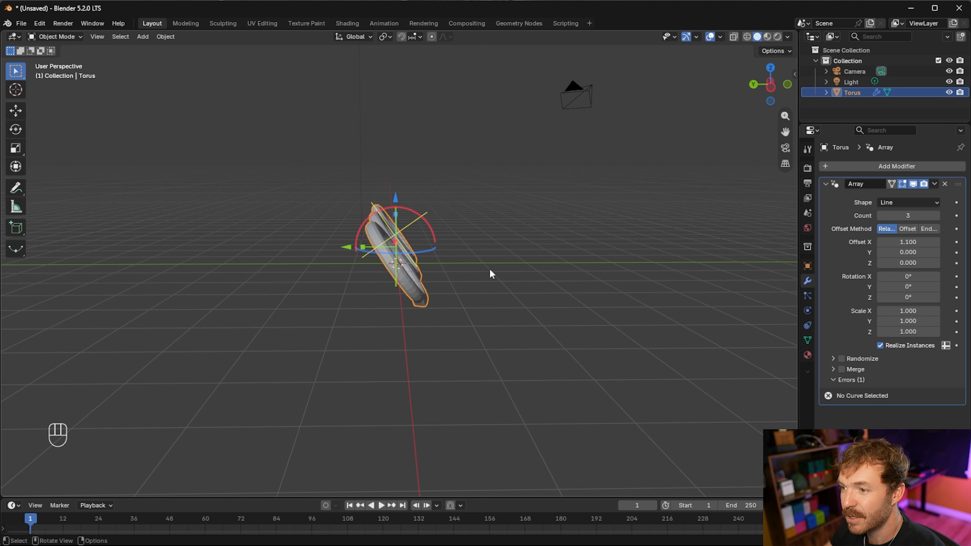
middle_drag(494, 274, 449, 275)
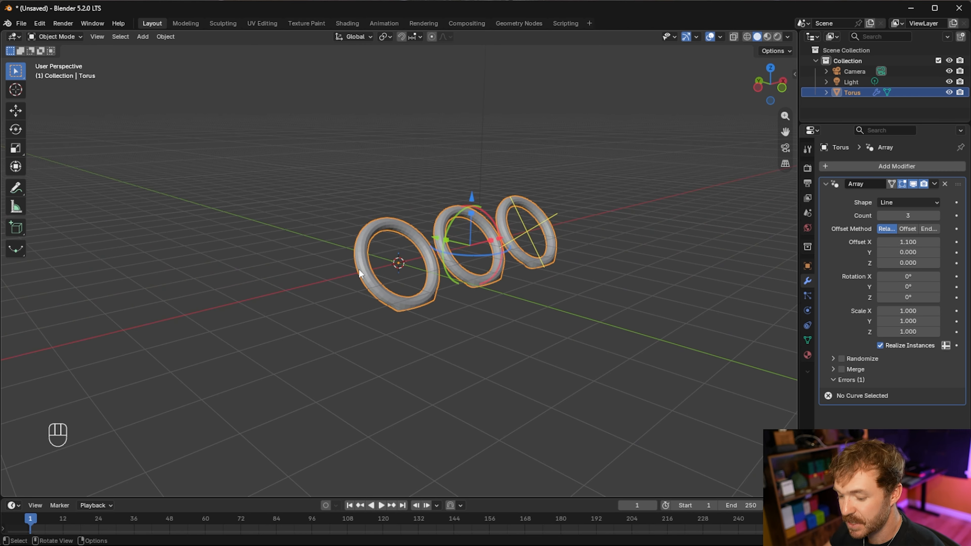
key(ctrl+a)
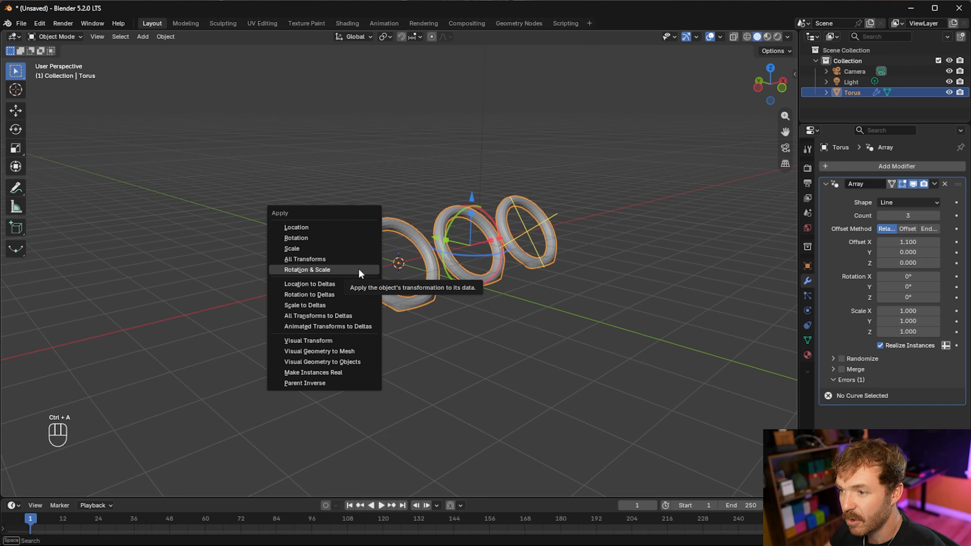
click(360, 270)
- Try duplicating the arrayed torus 0.65 m along the global Y axis, and undo the duplicate
middle_drag(459, 274, 393, 308)
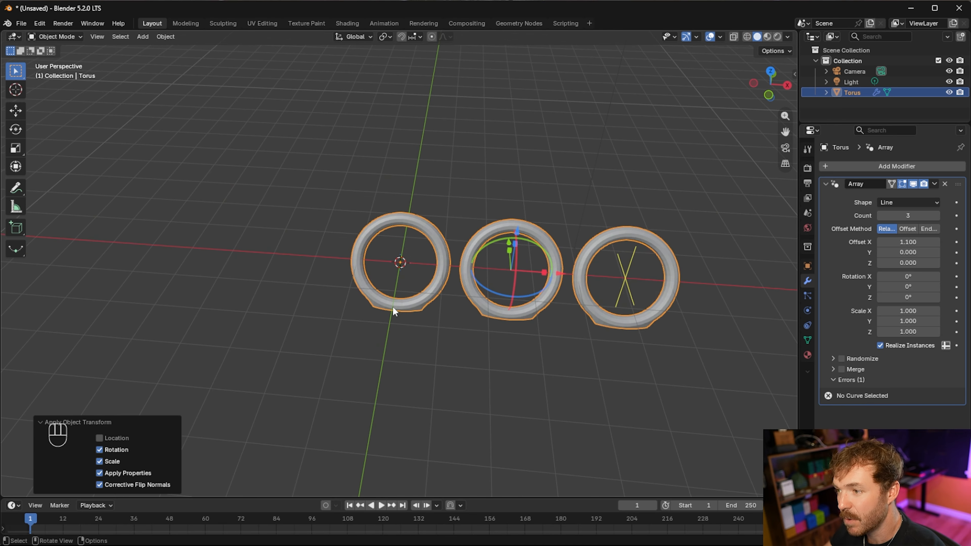
key(shift+d)
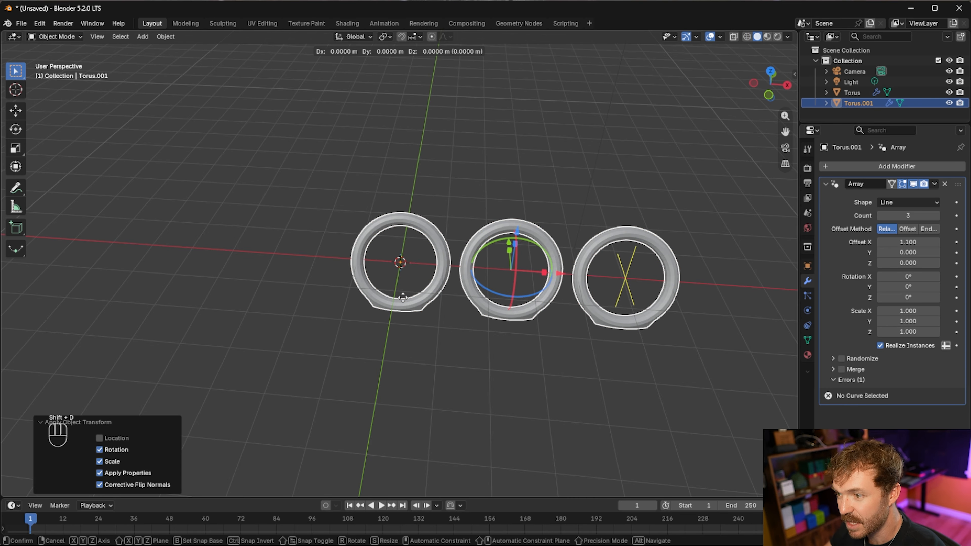
key(y)
text(.)
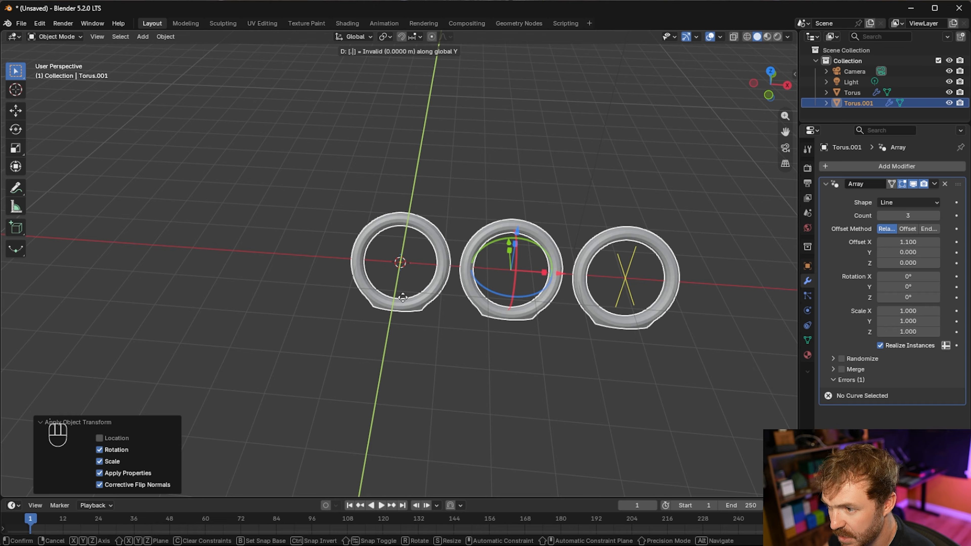
text(65)
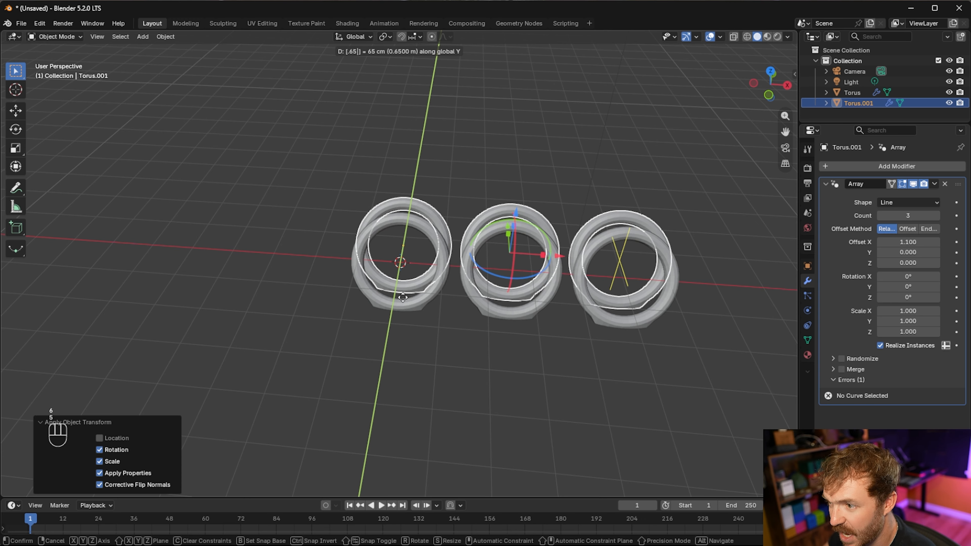
click(403, 298)
middle_drag(404, 297, 391, 274)
key(ctrl+z)
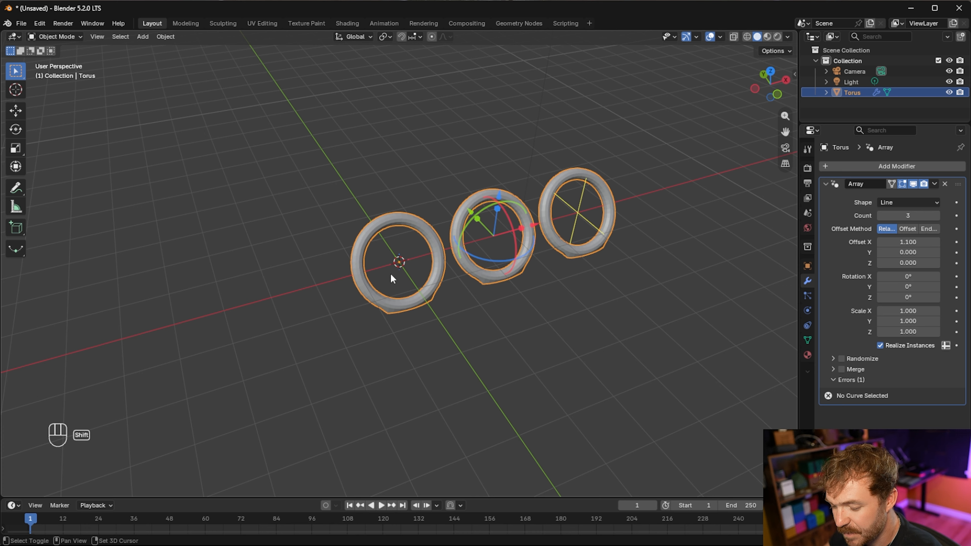
- Duplicate the arrayed torus and move the copy 1 m along the global Y axis
key(shift+d)
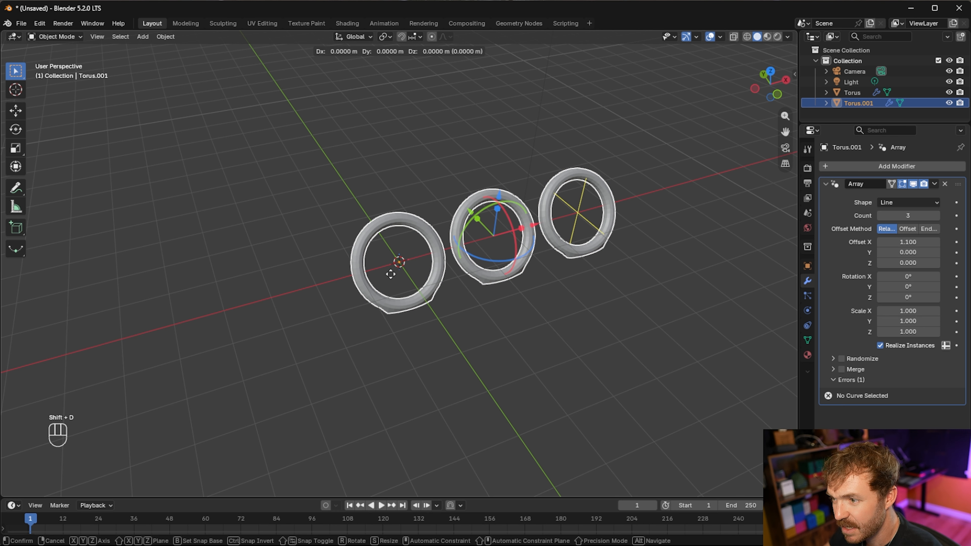
key(y)
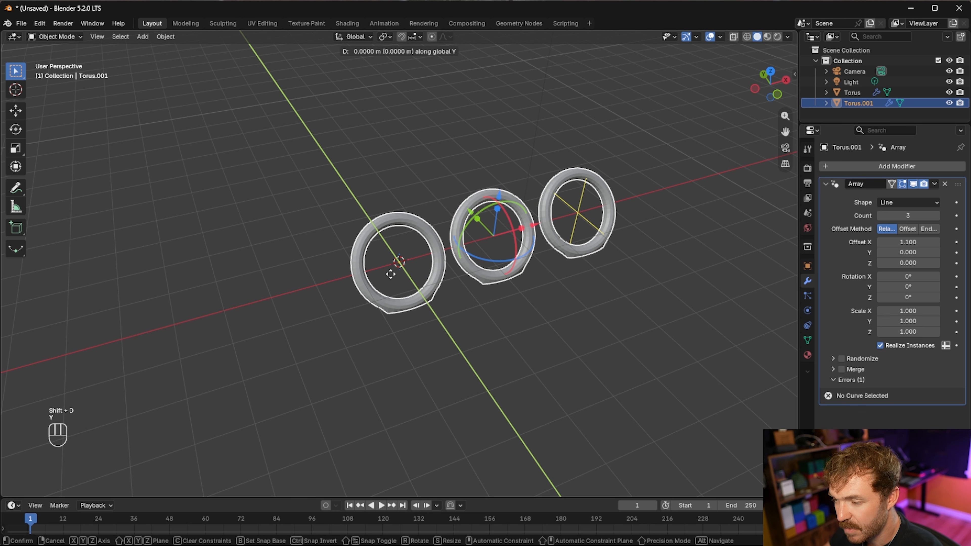
key(1)
click(391, 274)
- Rotate the duplicated row of rings 180° about the global Z axis and check its orientation
mouse_move(391, 274)
middle_down()
mouse_move(418, 275)
mouse_move(412, 295)
mouse_move(538, 249)
mouse_move(573, 255)
mouse_move(408, 275)
middle_up()
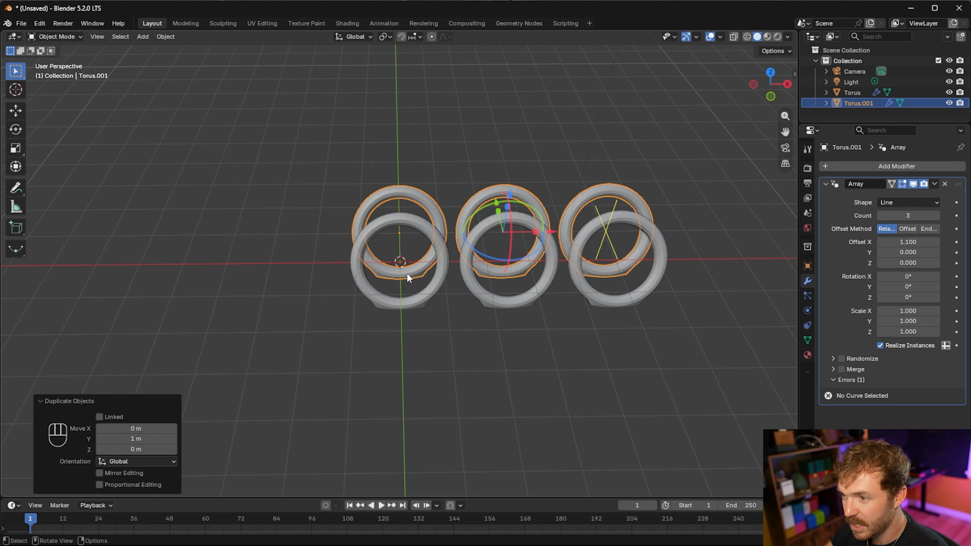
text(r180z)
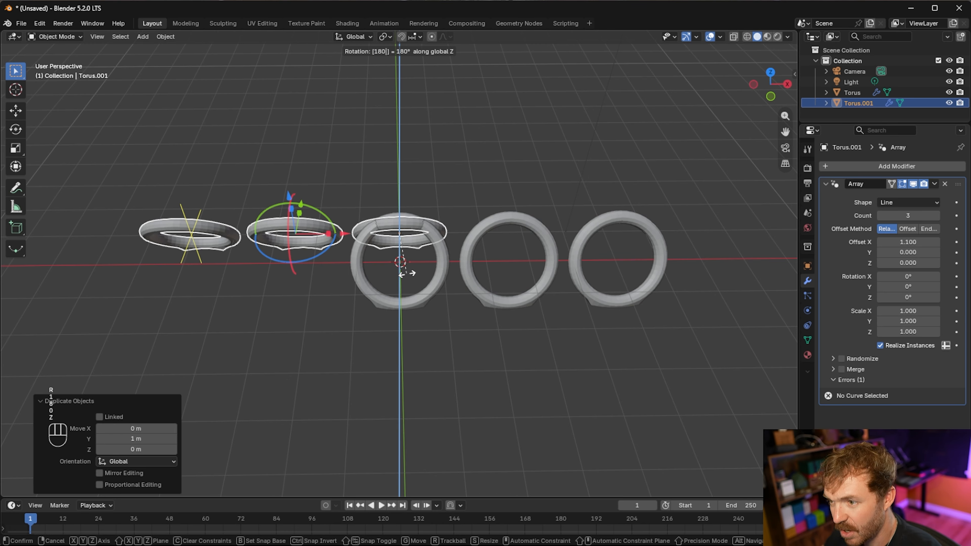
click(406, 273)
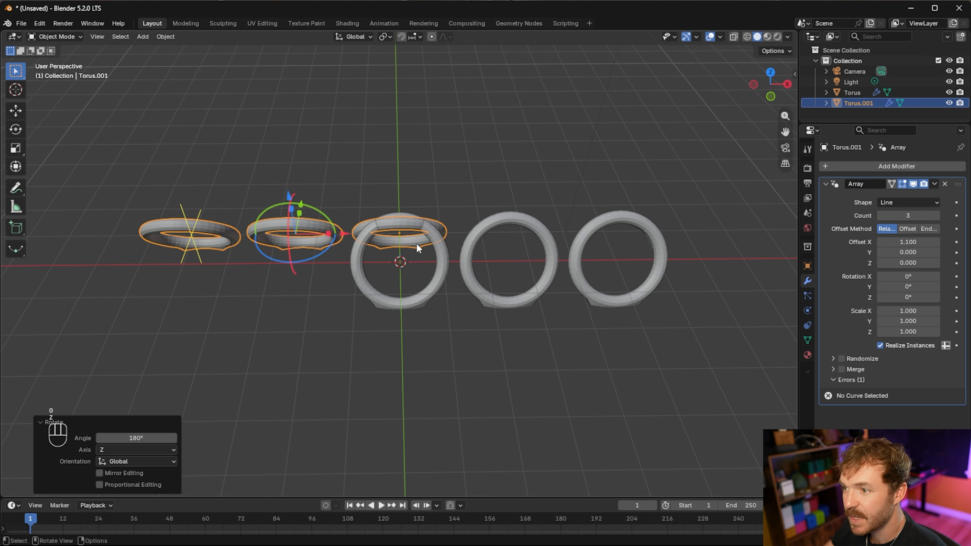
middle_drag(410, 212, 390, 276)
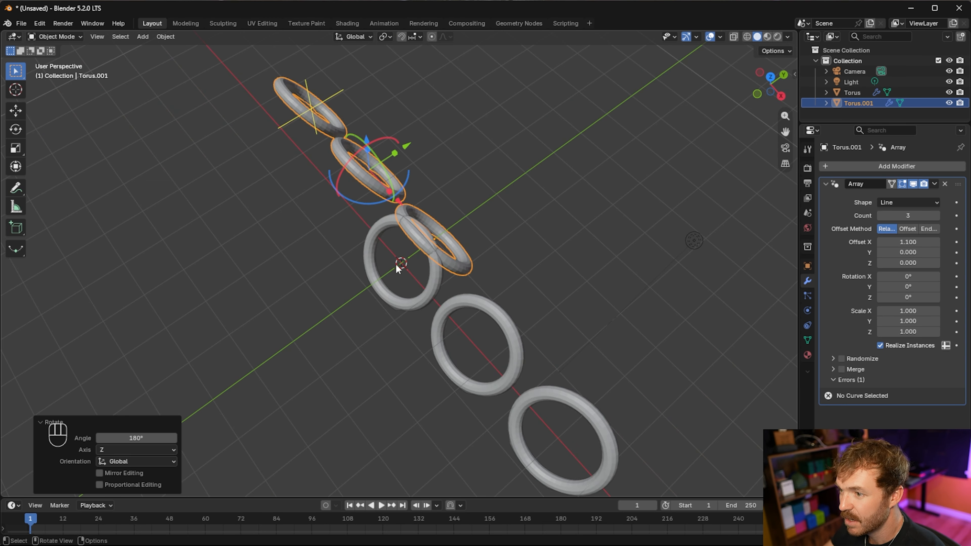
middle_drag(442, 248, 512, 240)
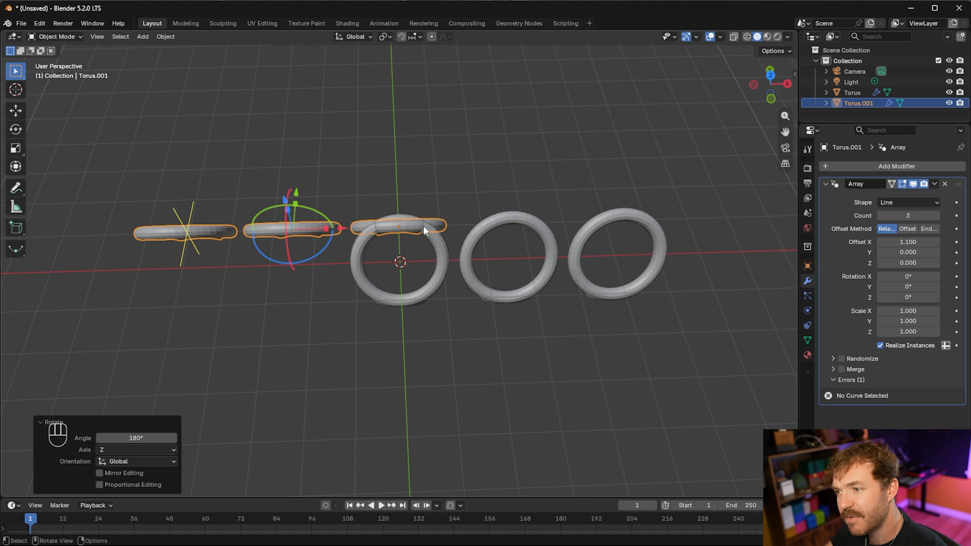
- Try an Array count of 4 on the duplicated torus and return it to 3
click(362, 226)
click(357, 226)
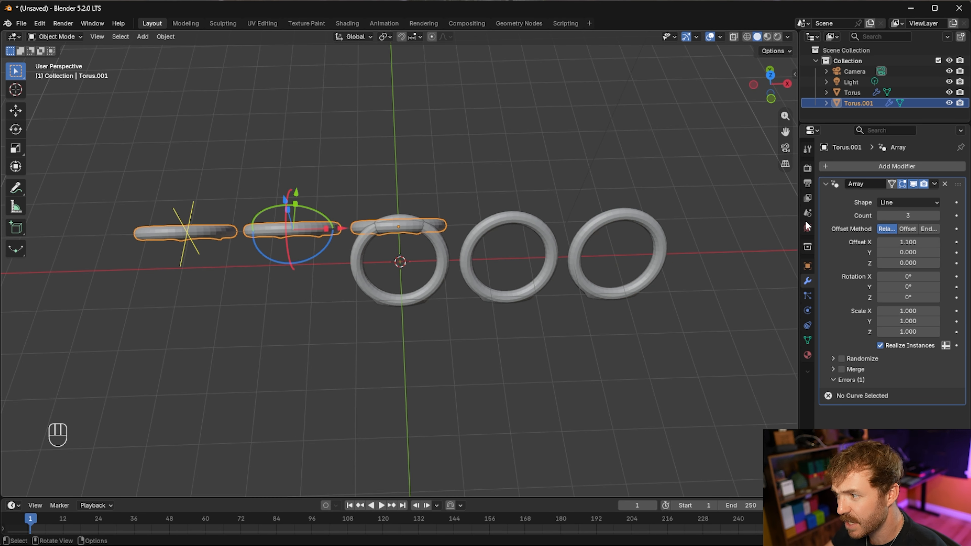
mouse_move(910, 216)
mouse_down()
mouse_move(929, 215)
mouse_move(920, 216)
mouse_up()
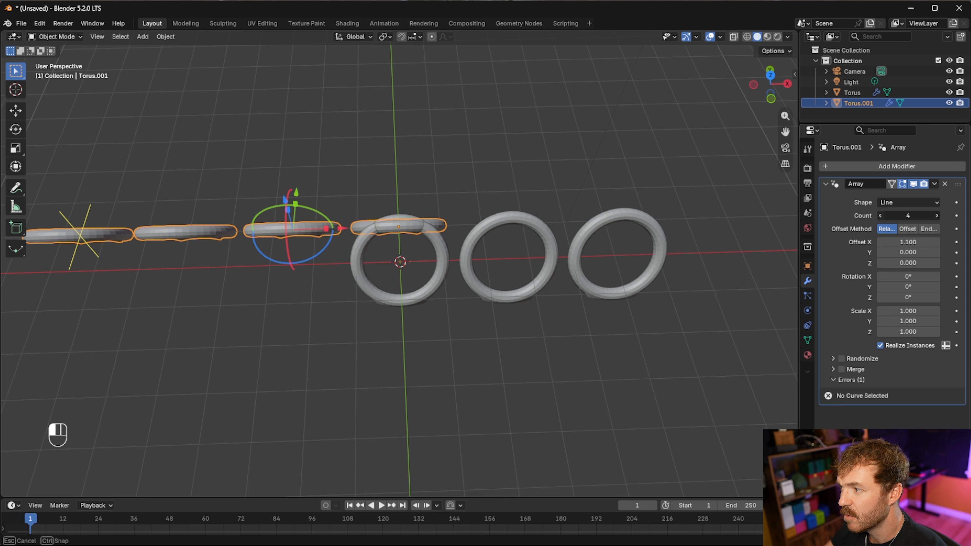
click(881, 216)
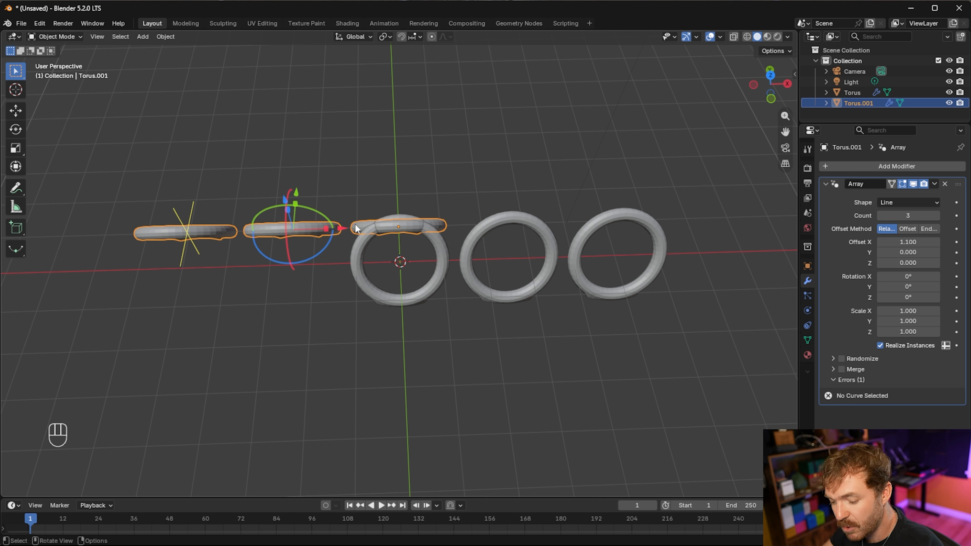
- Apply the duplicated torus's rotation and scale so its array runs in the same direction as the original, and deselect it
key(ctrl+a)
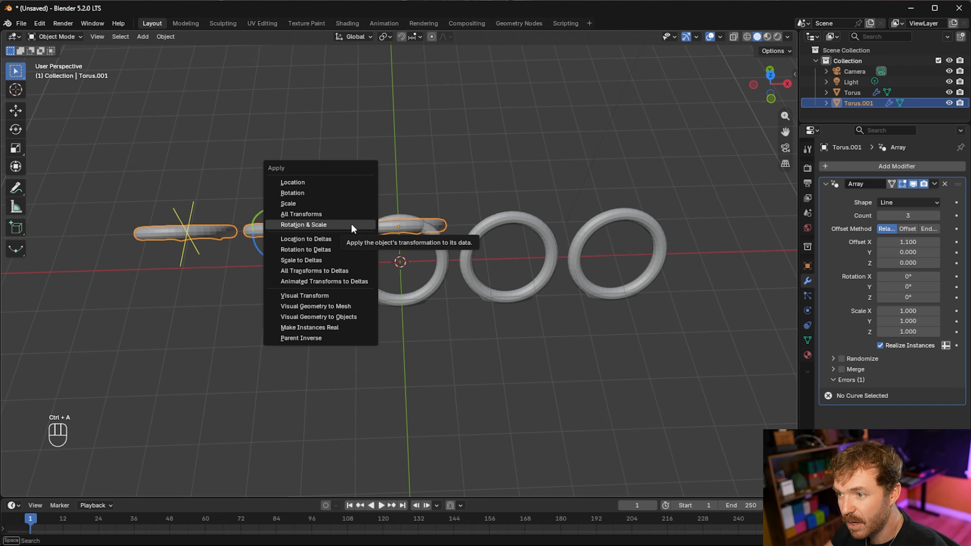
click(312, 224)
click(542, 385)
mouse_move(441, 250)
middle_down()
mouse_move(438, 234)
mouse_move(441, 248)
middle_up()
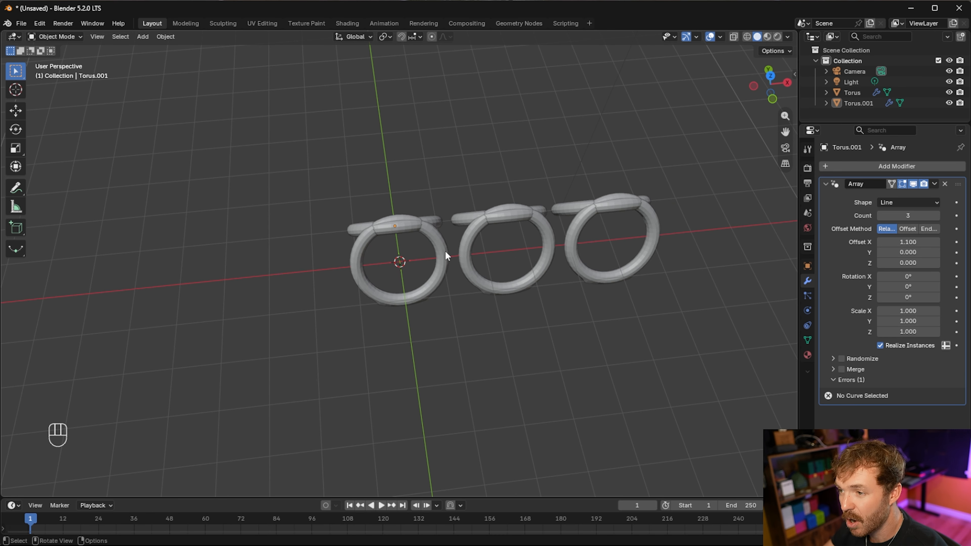
- Move the duplicated row of rings -0.5 m along the global Y axis
click(398, 227)
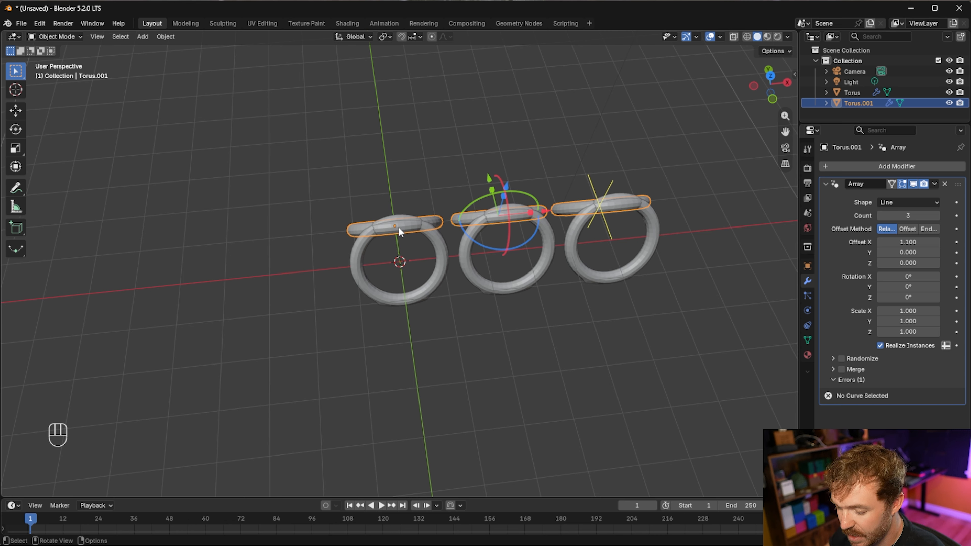
key(g)
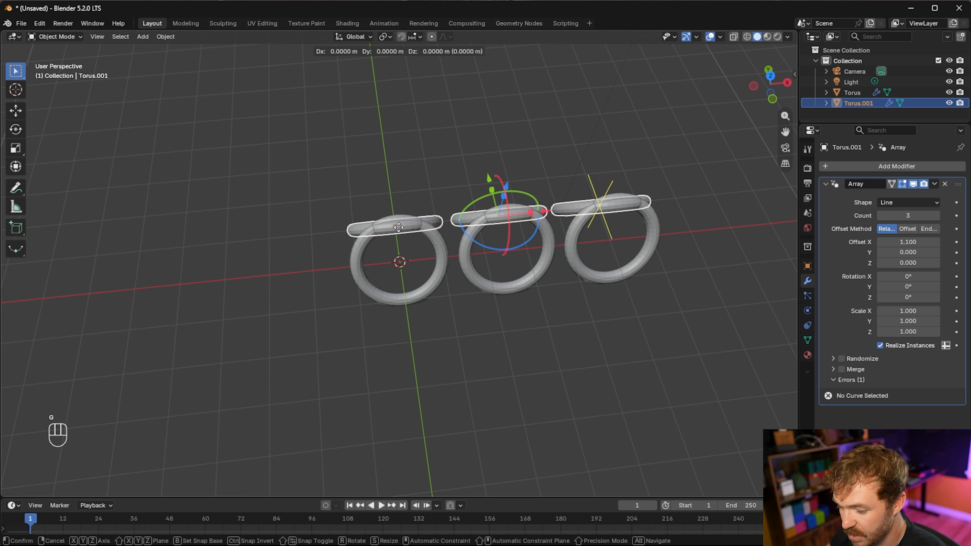
key(y)
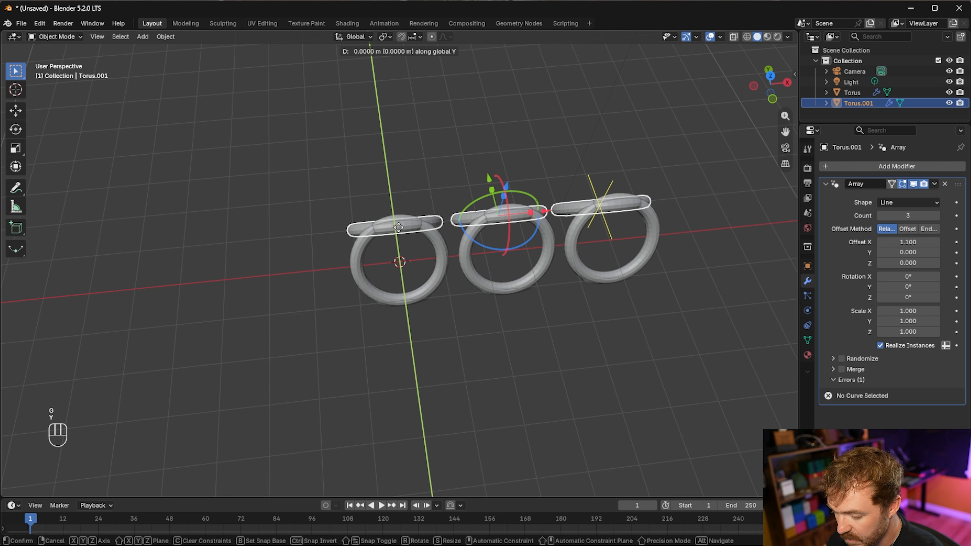
text(.5)
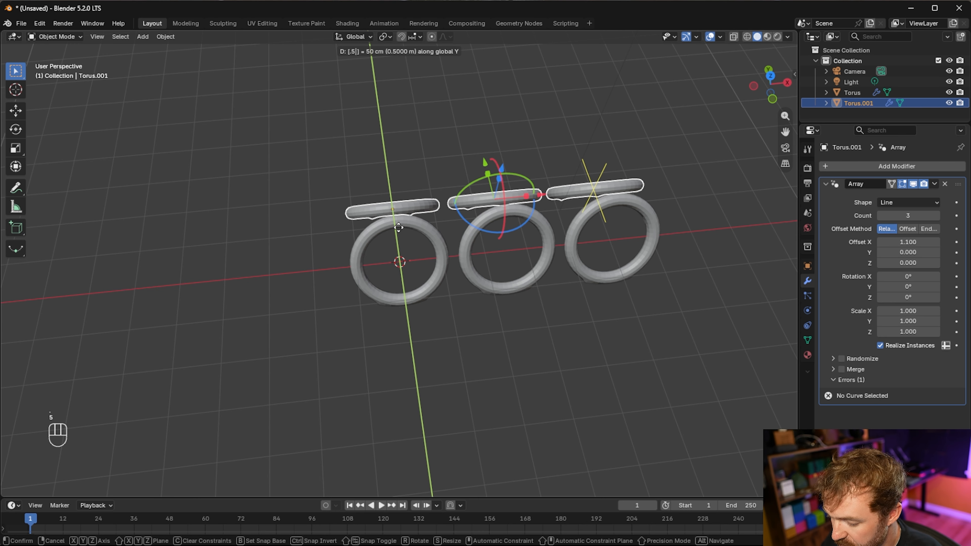
key(minus)
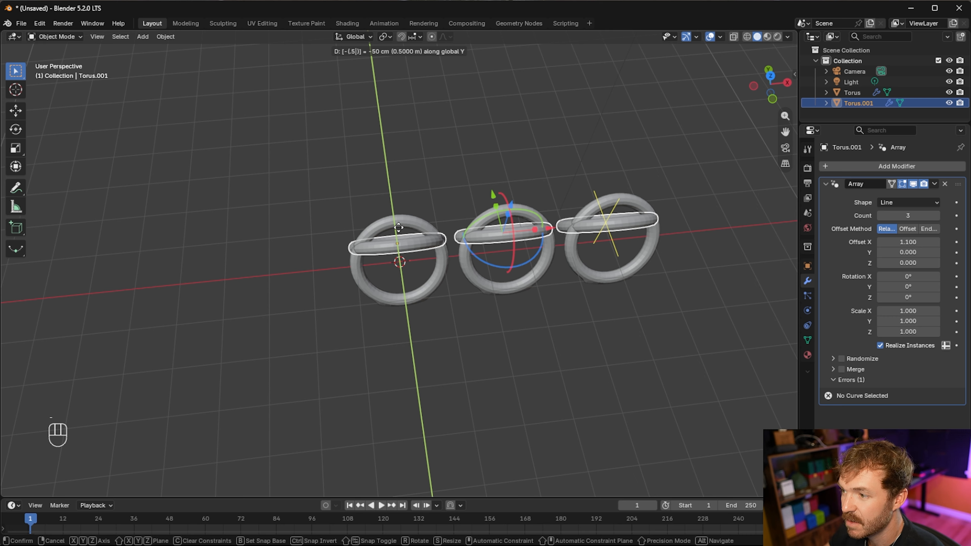
click(398, 226)
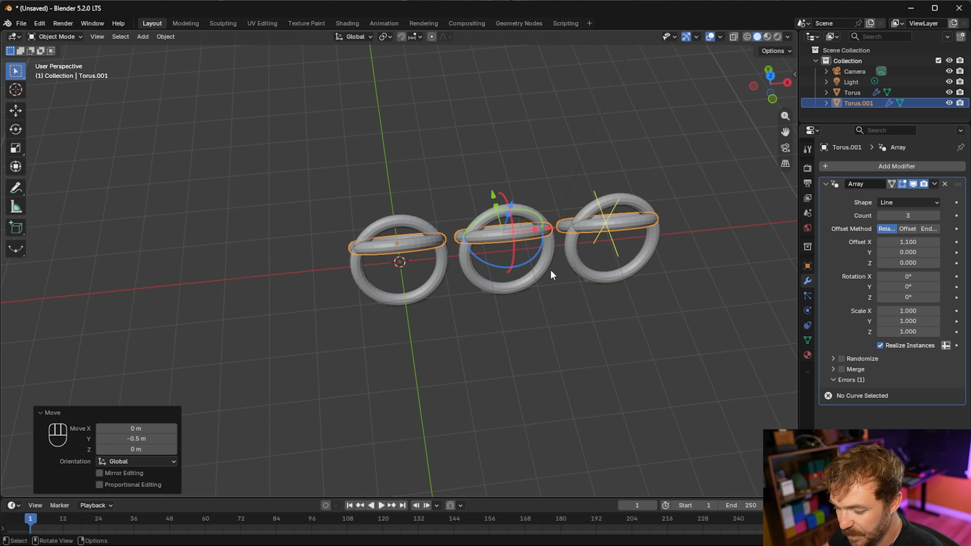
- Move the duplicated row 1.25 m along the global X axis so its rings link the original ones, and deselect it
key(g)
key(x)
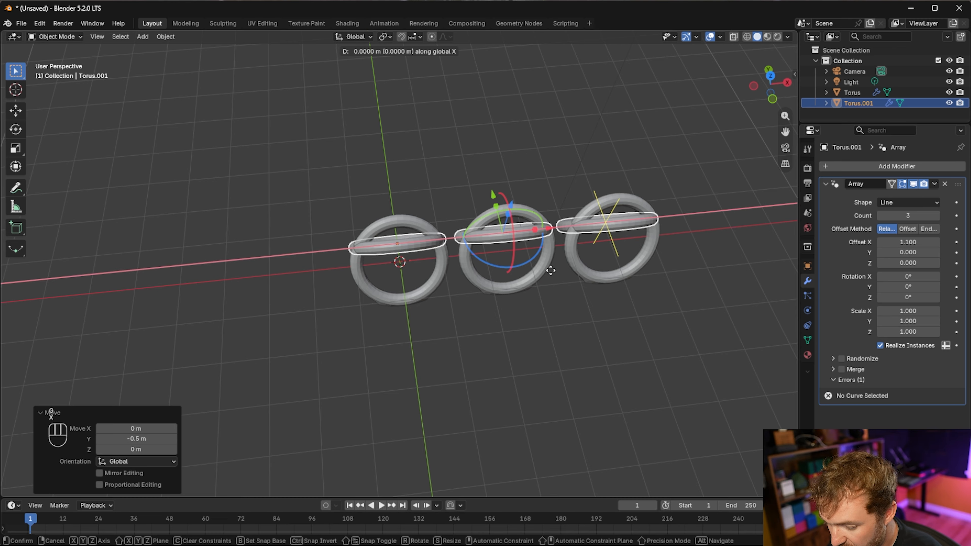
text(1.25)
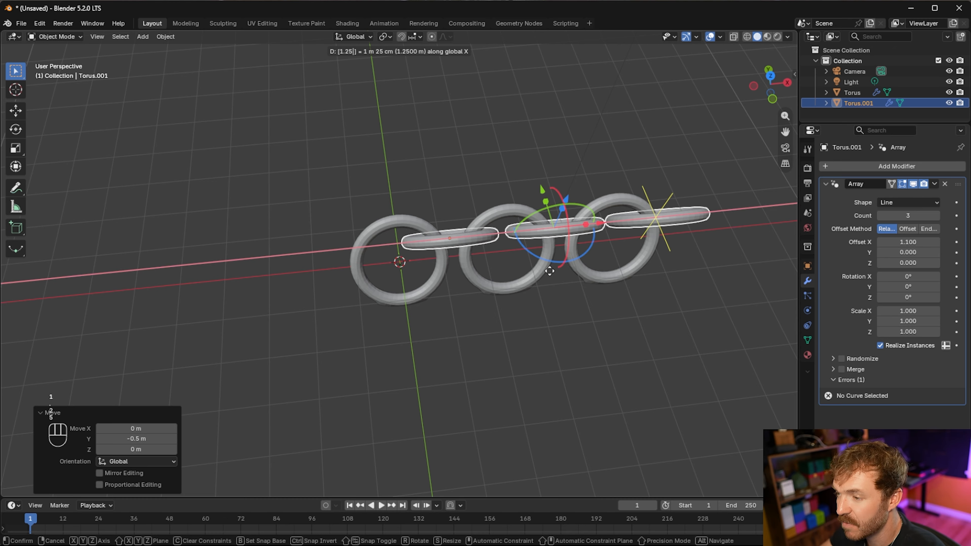
key(Return)
middle_drag(574, 325, 548, 343)
scroll(538, 339, down, 2)
click(606, 338)
scroll(535, 345, up, 2)
scroll(550, 348, down, 2)
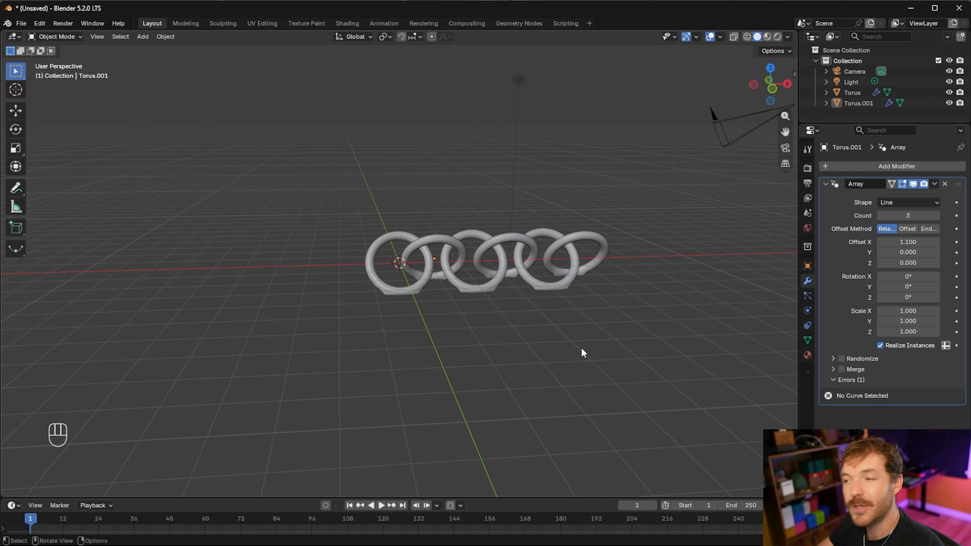
- Increase the Array count of the original torus to 6
middle_drag(557, 357, 488, 294)
click(488, 294)
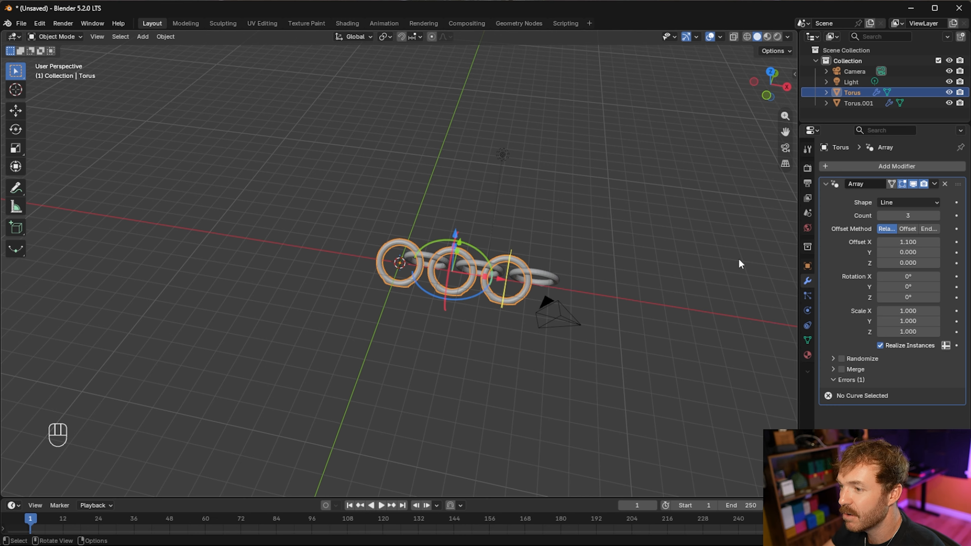
click(935, 216)
click(935, 215)
click(934, 215)
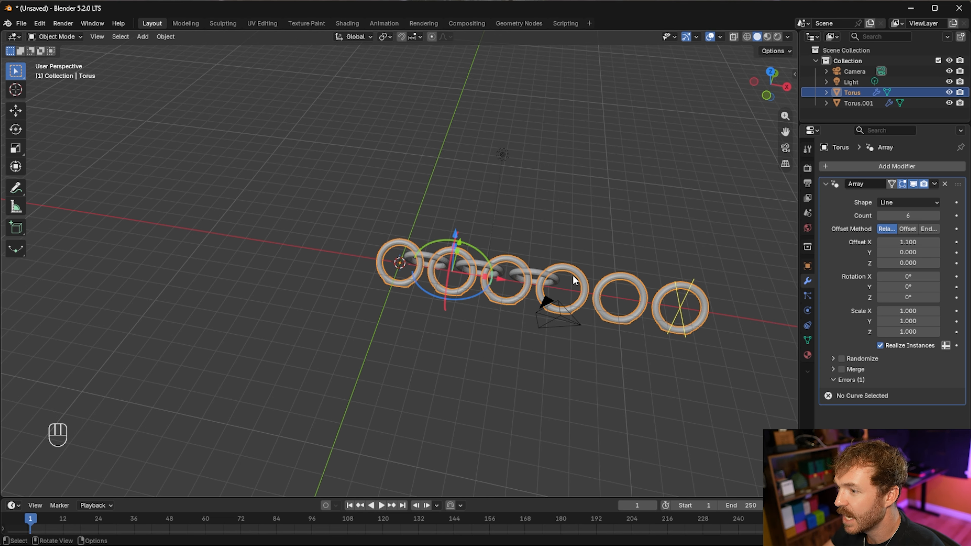
- Raise the duplicated torus's Array count to 6 as well, deselect it and look over the chain
click(547, 274)
click(937, 215)
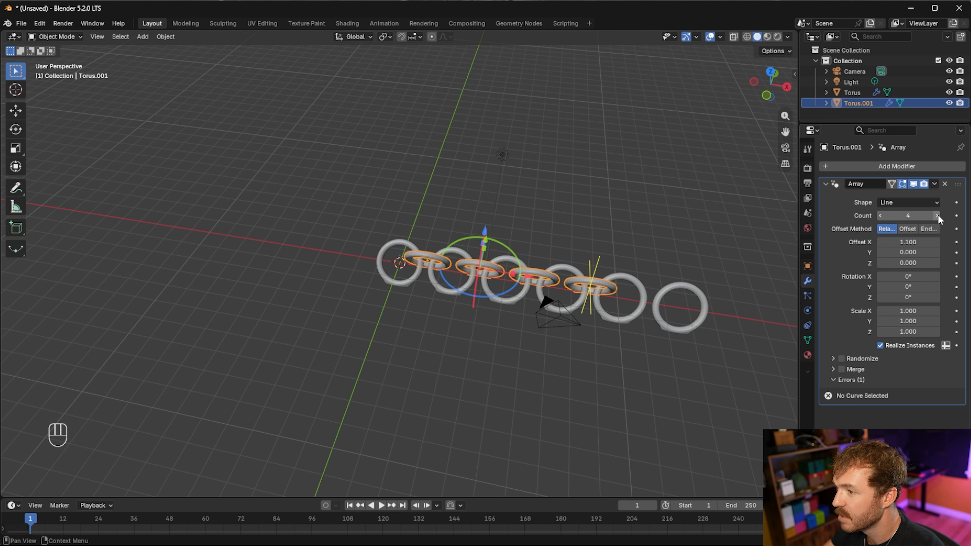
click(937, 216)
click(937, 216)
middle_drag(542, 347, 513, 321)
click(497, 316)
scroll(497, 316, down, 2)
scroll(505, 319, up, 3)
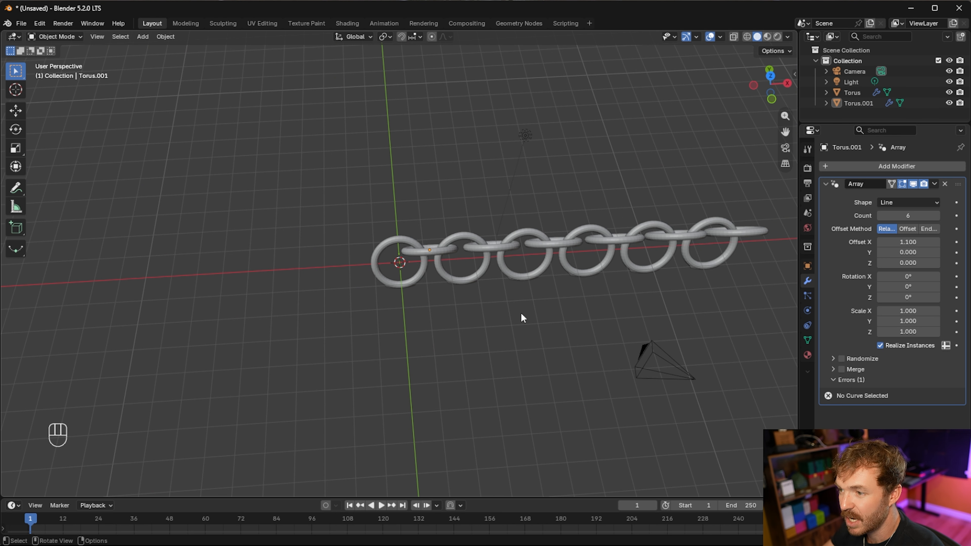
shift+middle_drag(535, 315, 404, 316)
middle_drag(473, 326, 462, 326)
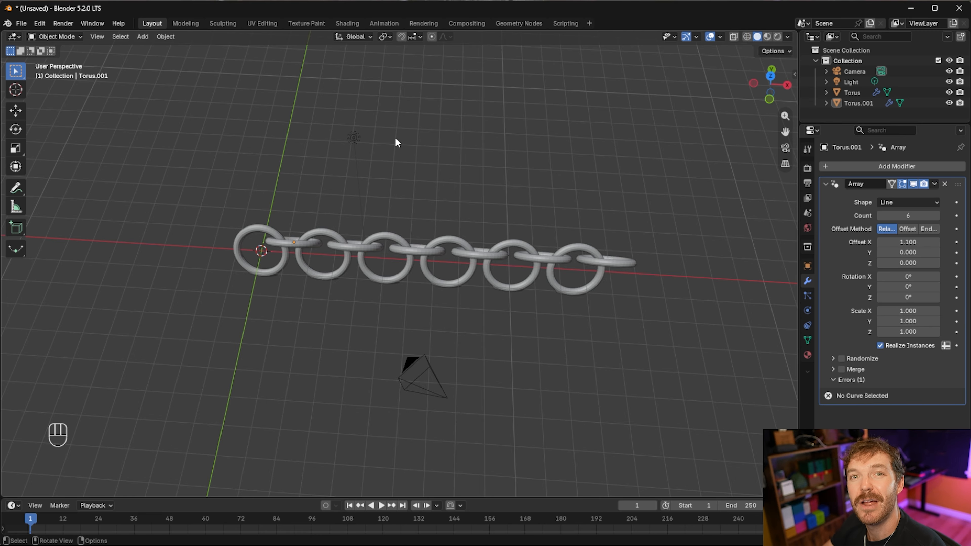
- Add a second Array modifier to the original torus
scroll(155, 168, up, 3)
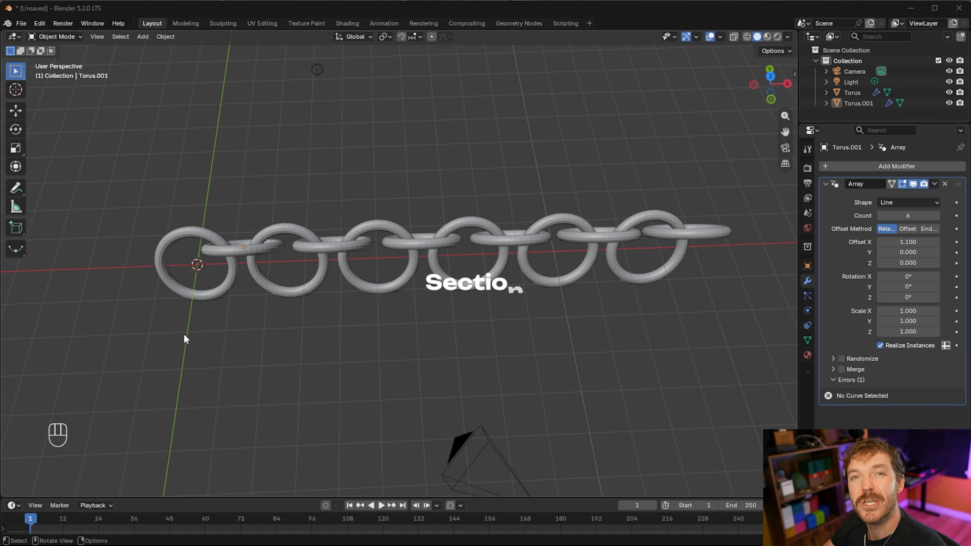
click(160, 268)
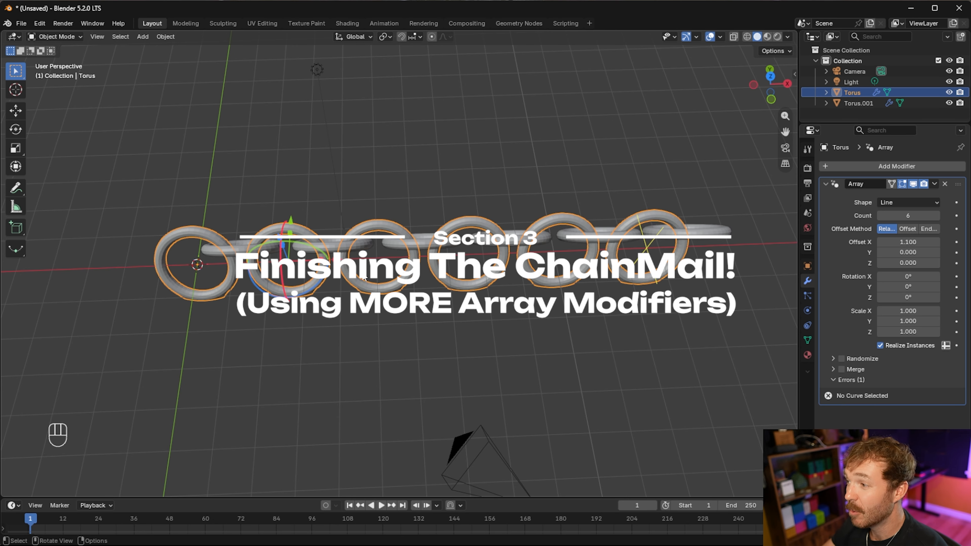
click(844, 165)
mouse_move(842, 163)
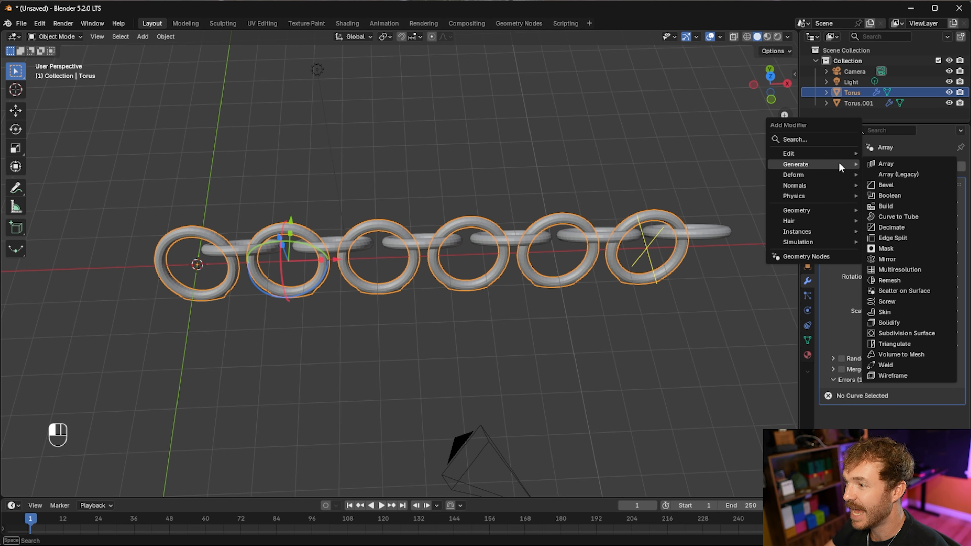
click(889, 163)
scroll(501, 292, down, 4)
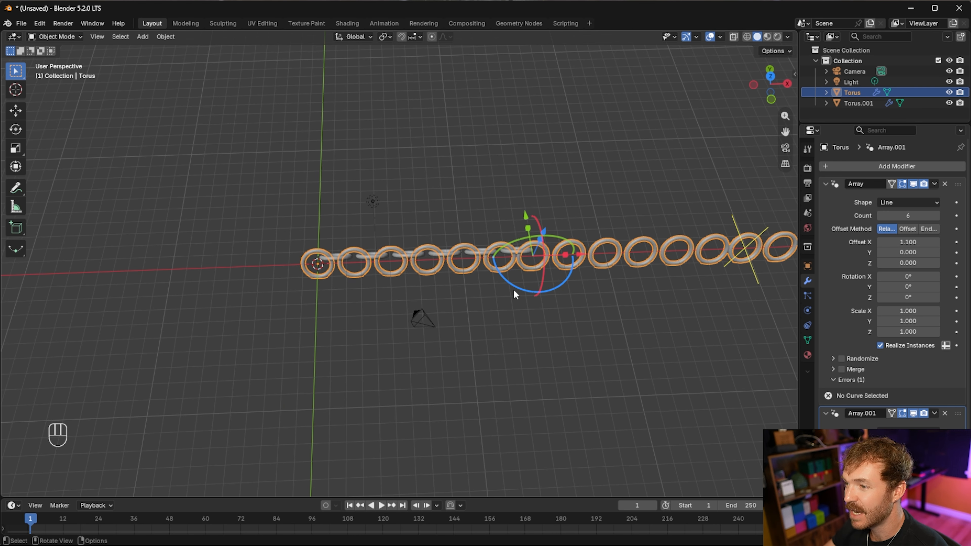
scroll(514, 293, down, 6)
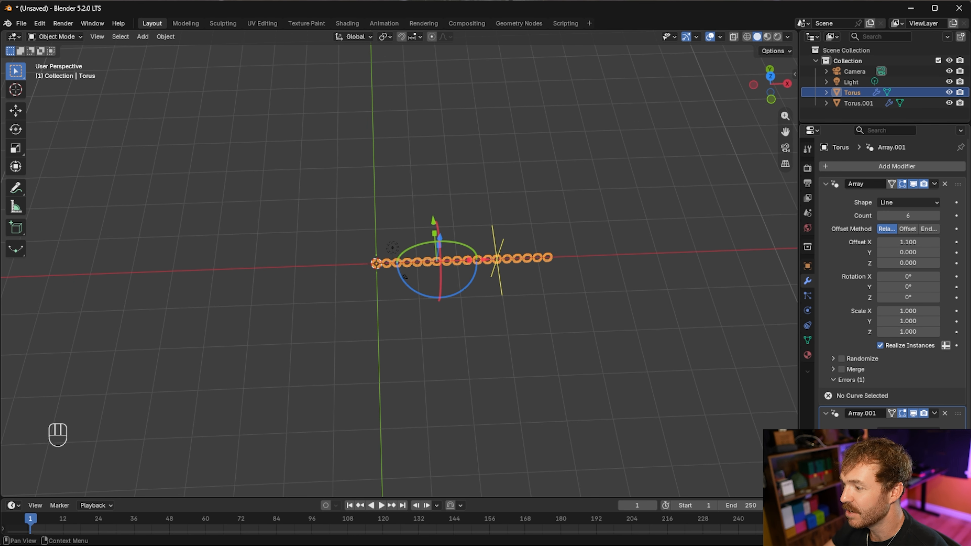
scroll(891, 283, down, 5)
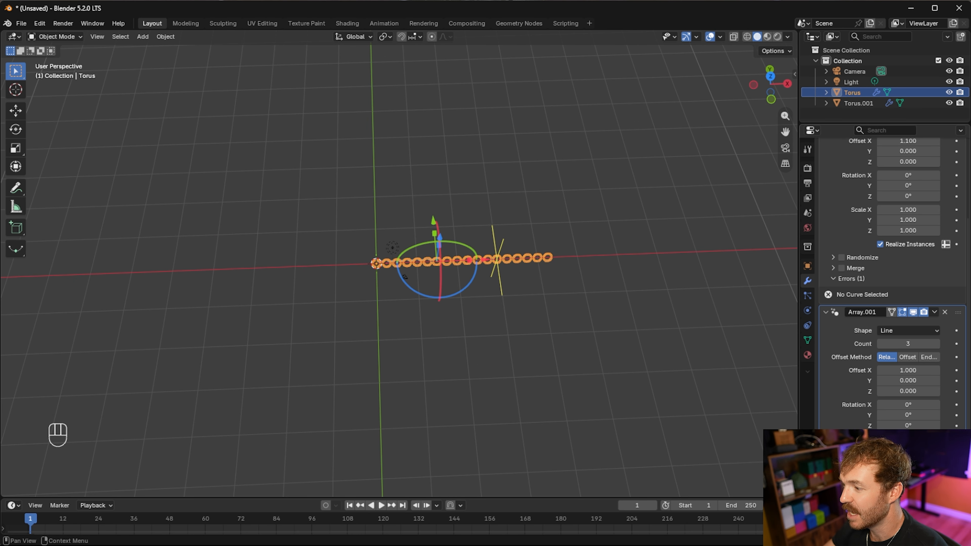
- Try a count of 4 in the original torus's second Array and return it to 3
click(936, 346)
click(881, 344)
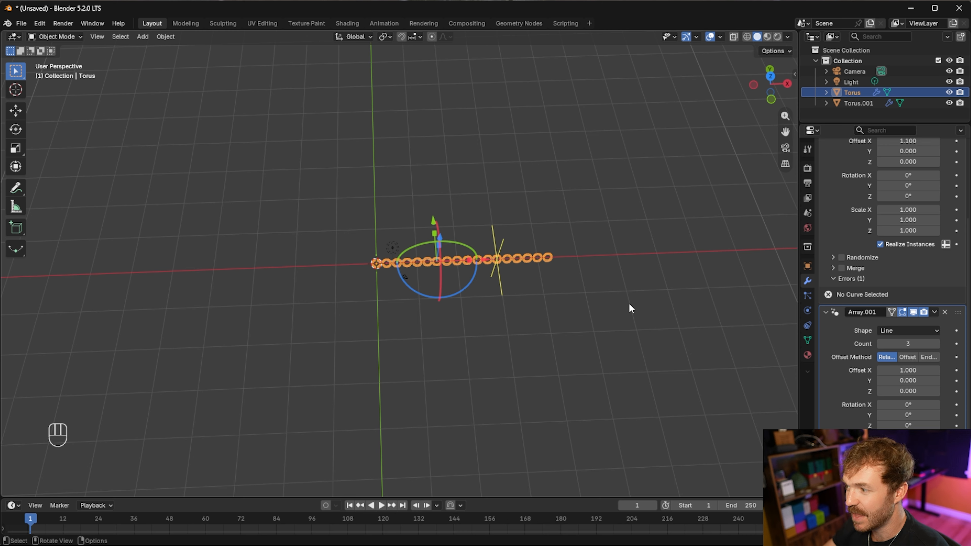
click(936, 345)
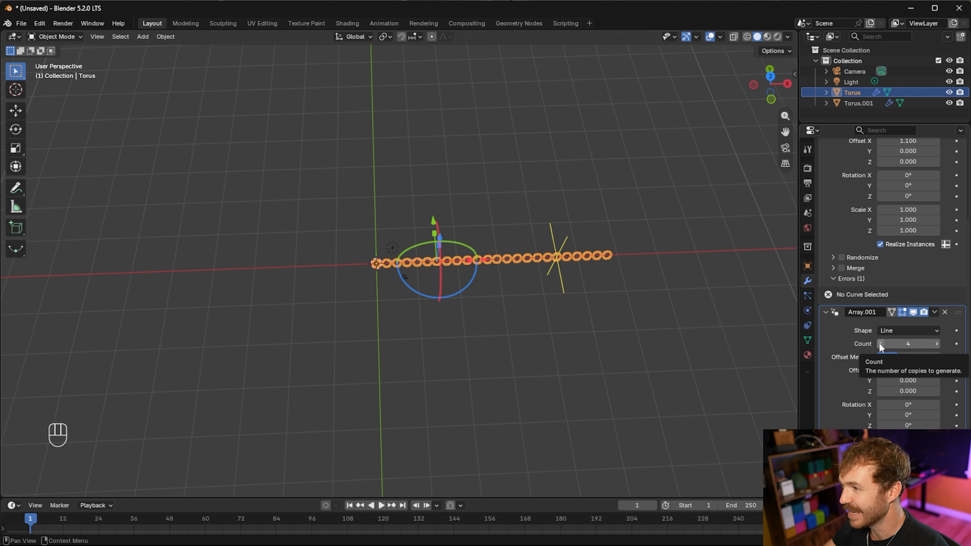
scroll(829, 243, up, 5)
scroll(834, 244, down, 5)
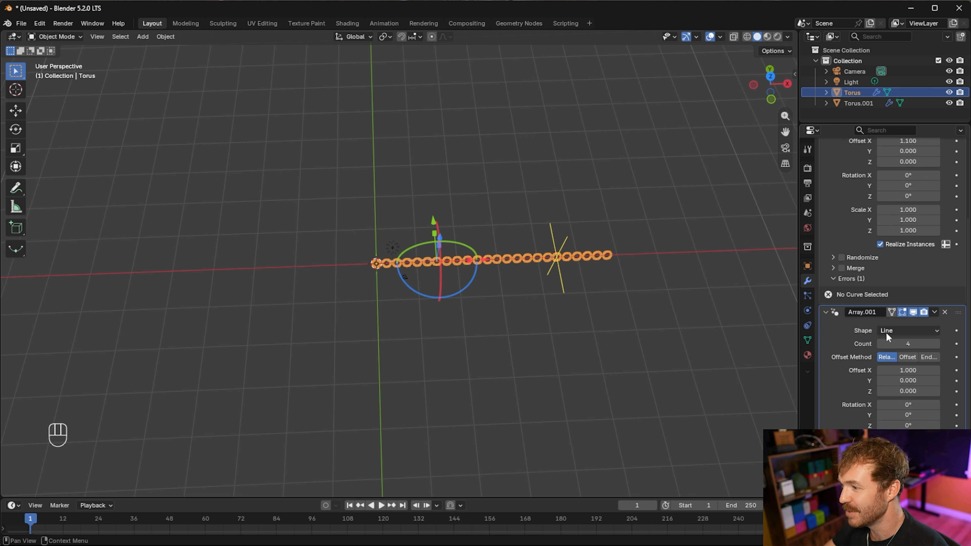
click(880, 343)
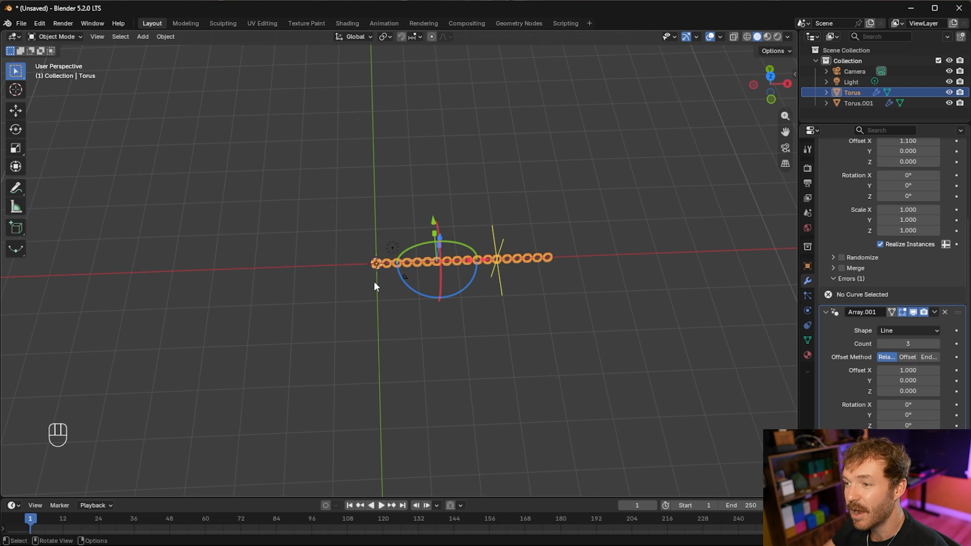
- Set the relative offset of the original torus's second Array to 0 in X and 1 in Y
click(907, 370)
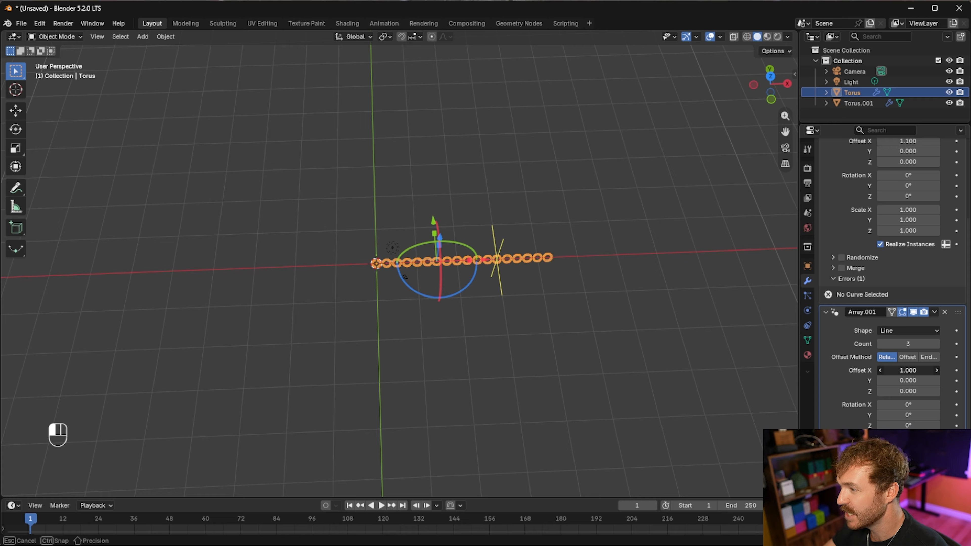
text(0)
key(Return)
click(905, 380)
drag(899, 380, 878, 380)
text(1)
key(Return)
middle_drag(524, 260, 384, 272)
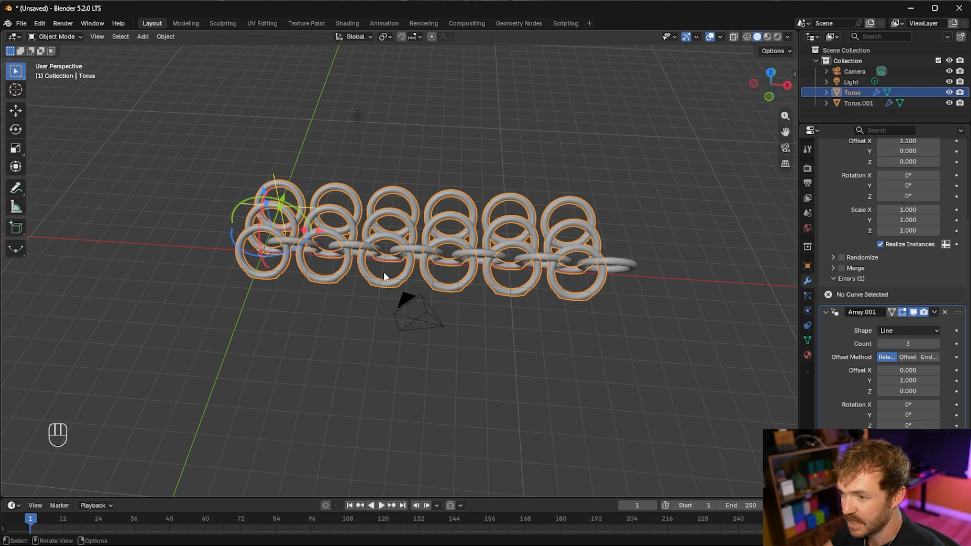
- Add a second Array modifier to the duplicated torus
click(352, 243)
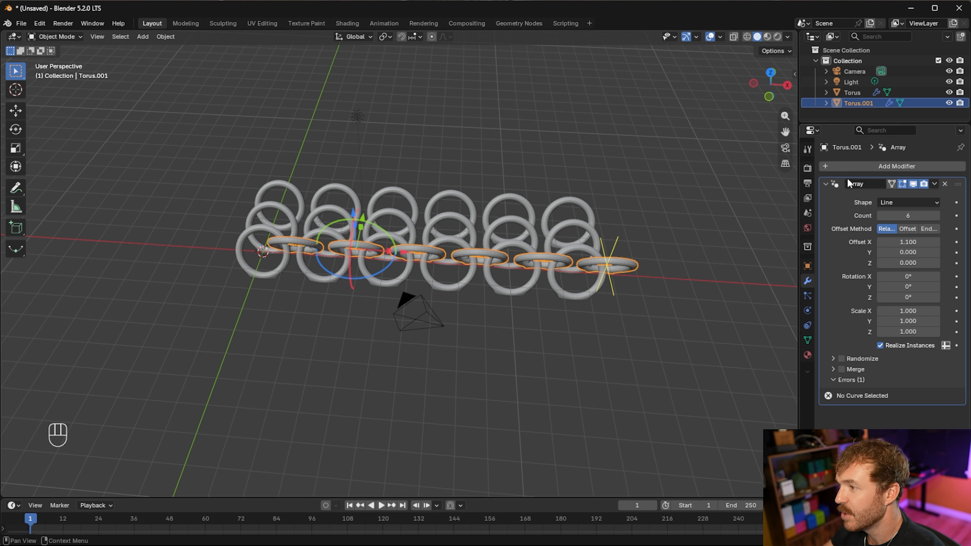
click(847, 166)
mouse_move(838, 166)
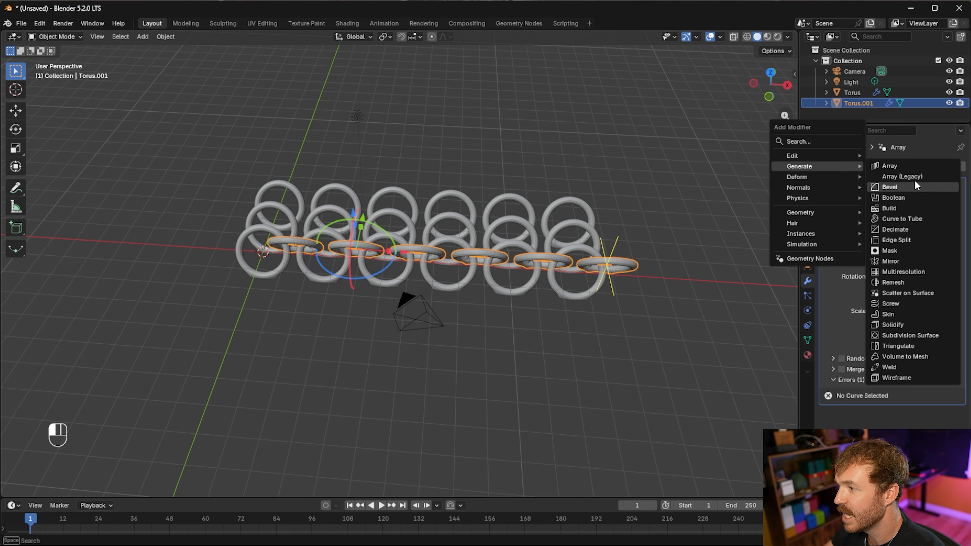
click(895, 167)
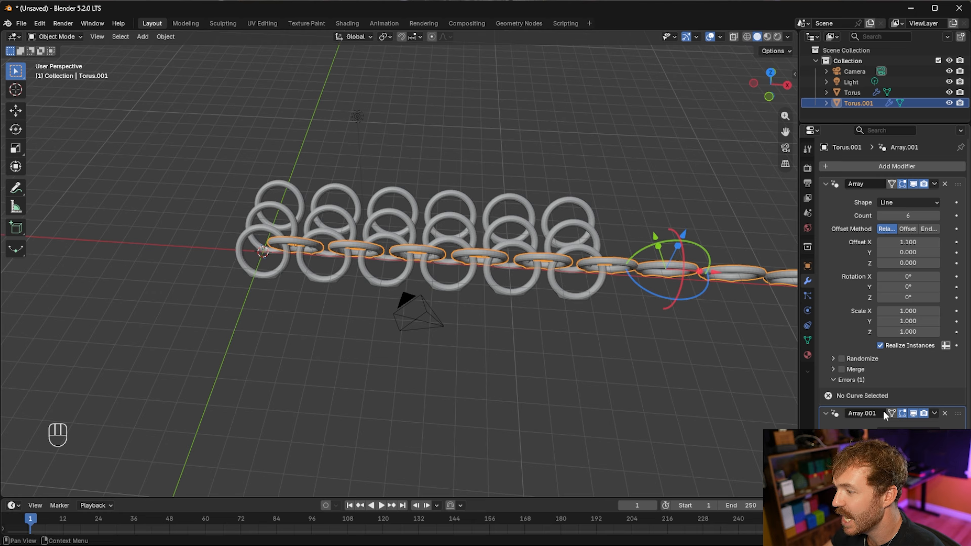
- Set the duplicated torus's second Array to an X offset of 0 and a Y offset matching the original rows' spacing
scroll(883, 411, down, 3)
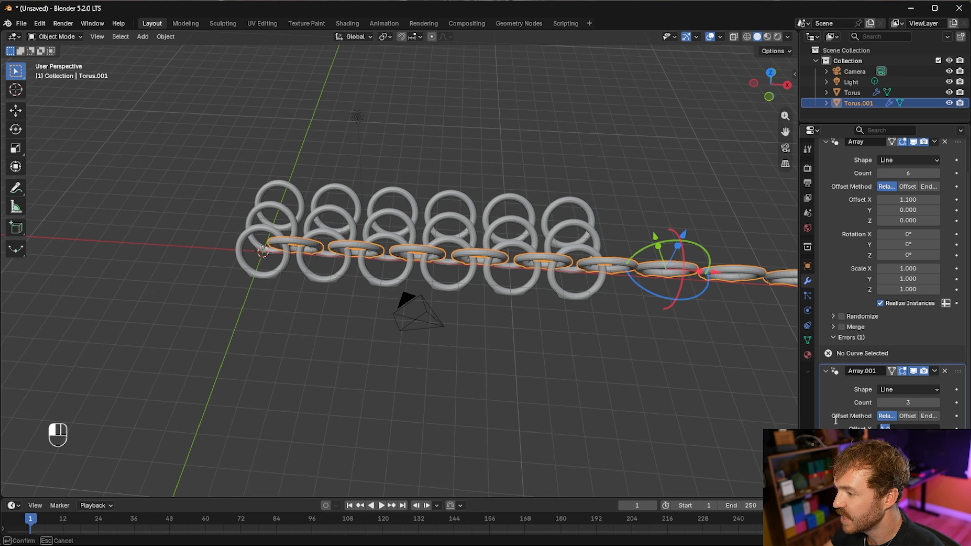
text(0)
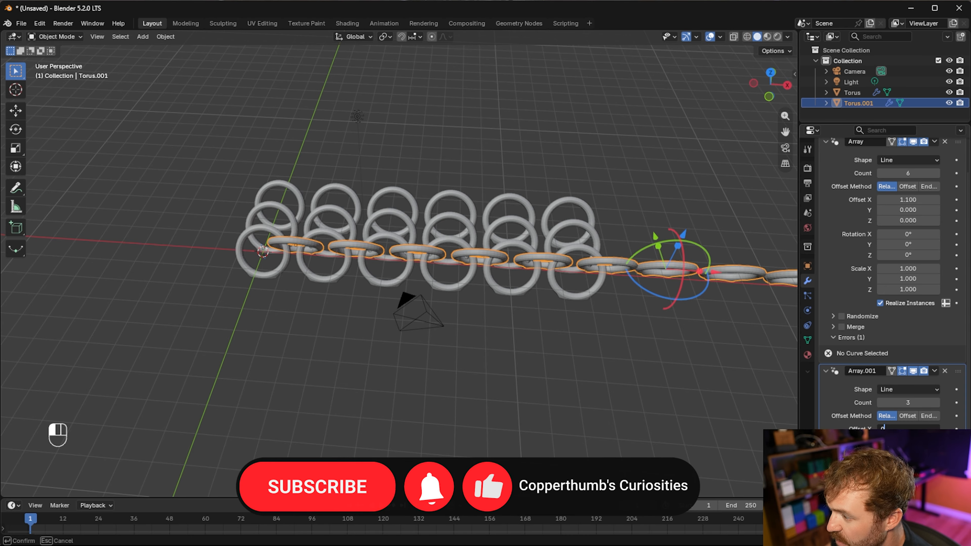
key(Return)
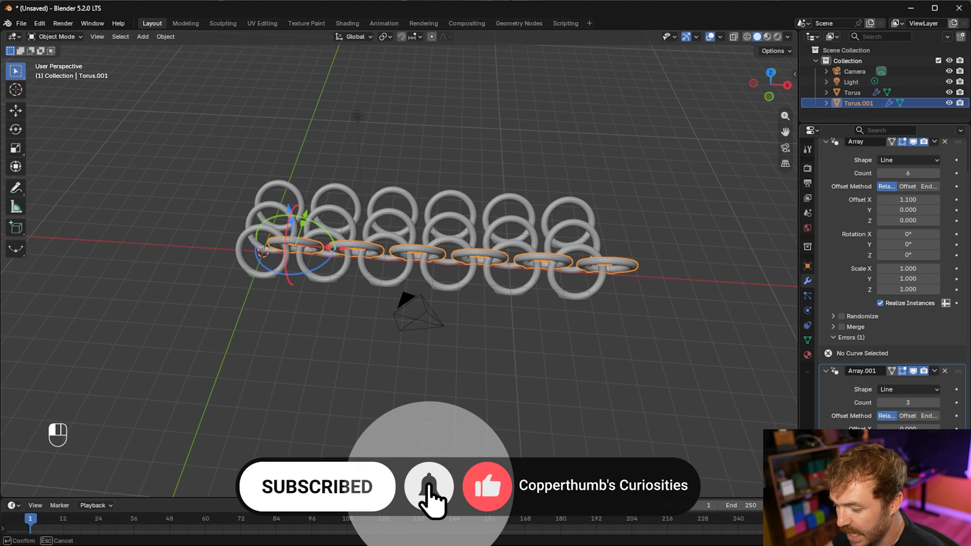
text(0.7)
key(Return)
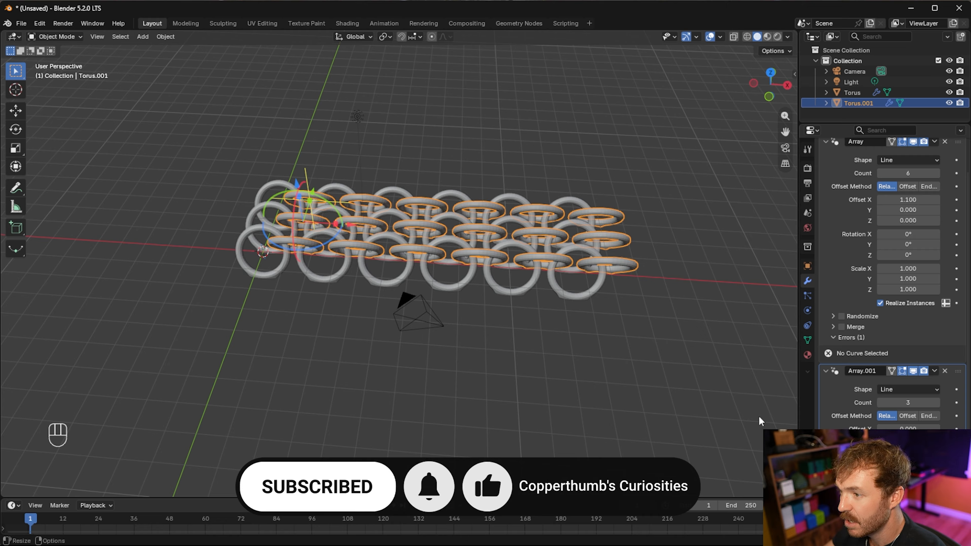
- Deselect the rings and examine from several close angles how the chainmail rows interlock
click(497, 371)
middle_drag(498, 371, 679, 363)
middle_drag(562, 347, 518, 272)
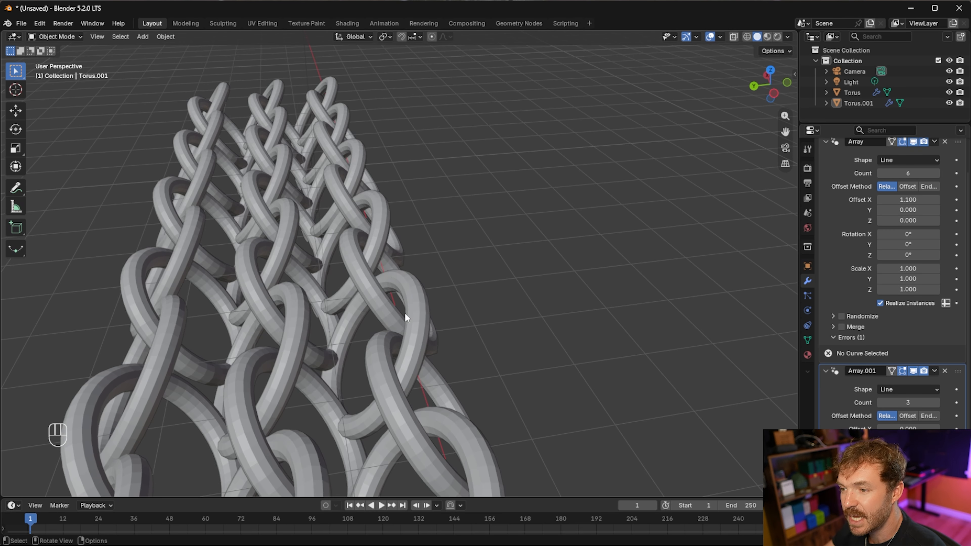
middle_drag(375, 315, 525, 327)
middle_drag(455, 338, 325, 401)
scroll(253, 409, up, 3)
middle_drag(253, 409, 327, 386)
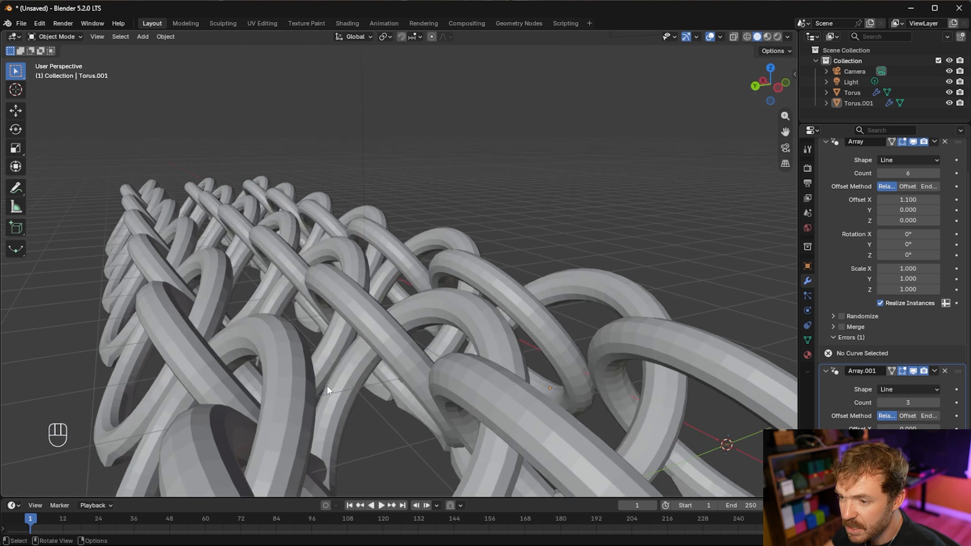
- Inspect the clearance between the interlocked rings from low side views, the end of the rows and above
scroll(494, 371, down, 5)
middle_drag(460, 363, 459, 349)
scroll(459, 349, up, 4)
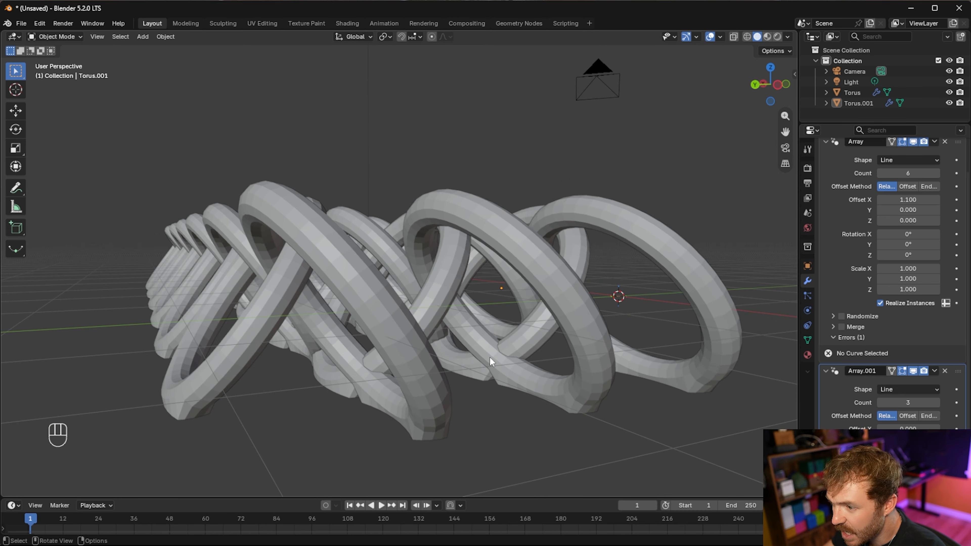
scroll(424, 363, down, 3)
middle_drag(441, 322, 325, 338)
scroll(434, 289, up, 3)
scroll(469, 317, down, 3)
middle_drag(468, 316, 507, 267)
scroll(377, 311, down, 2)
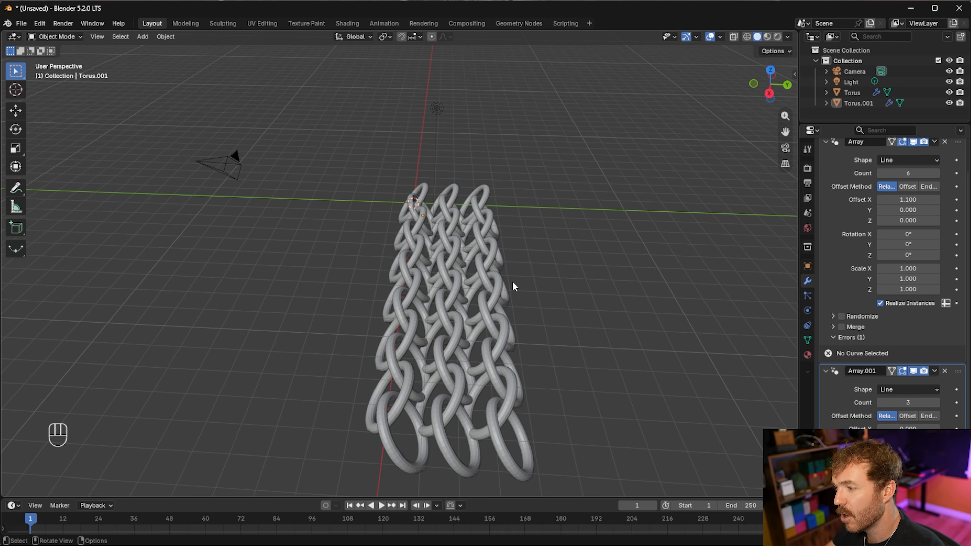
middle_drag(528, 299, 451, 337)
- Set the Y relative offset of the original torus's second Array to 0.65
click(291, 274)
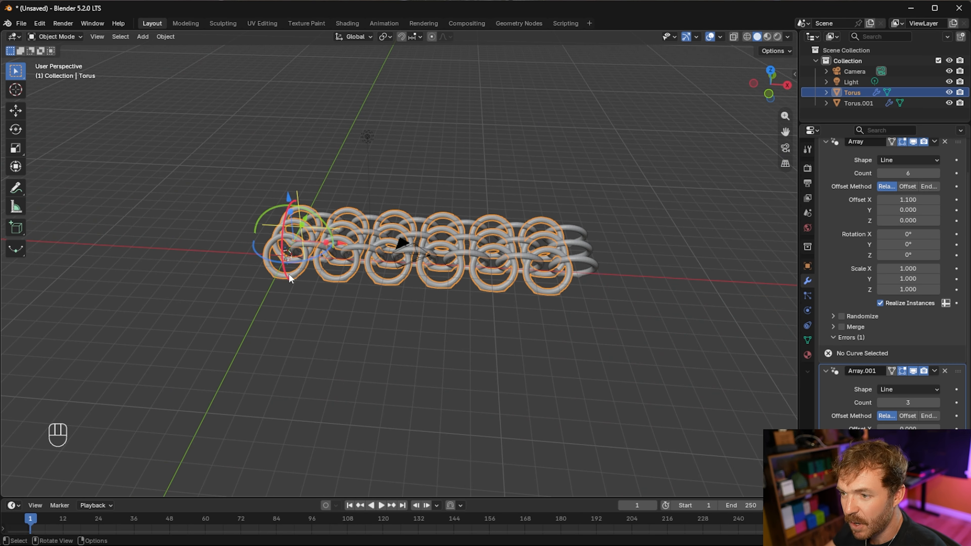
scroll(310, 278, up, 2)
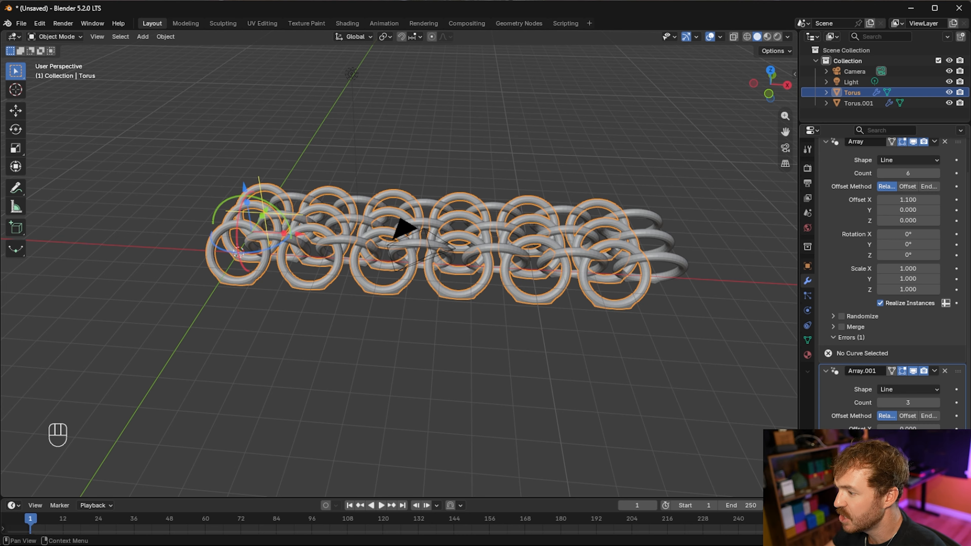
scroll(845, 425, down, 3)
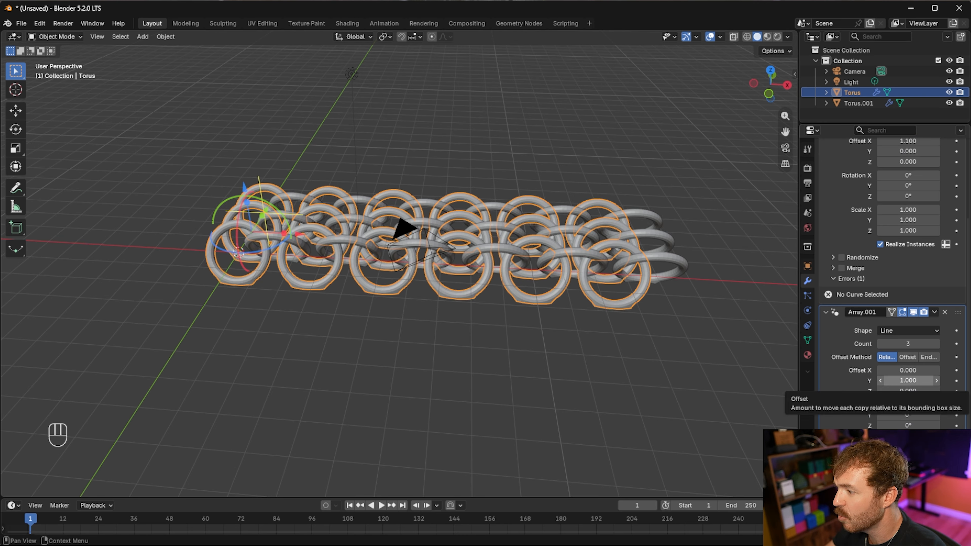
click(917, 382)
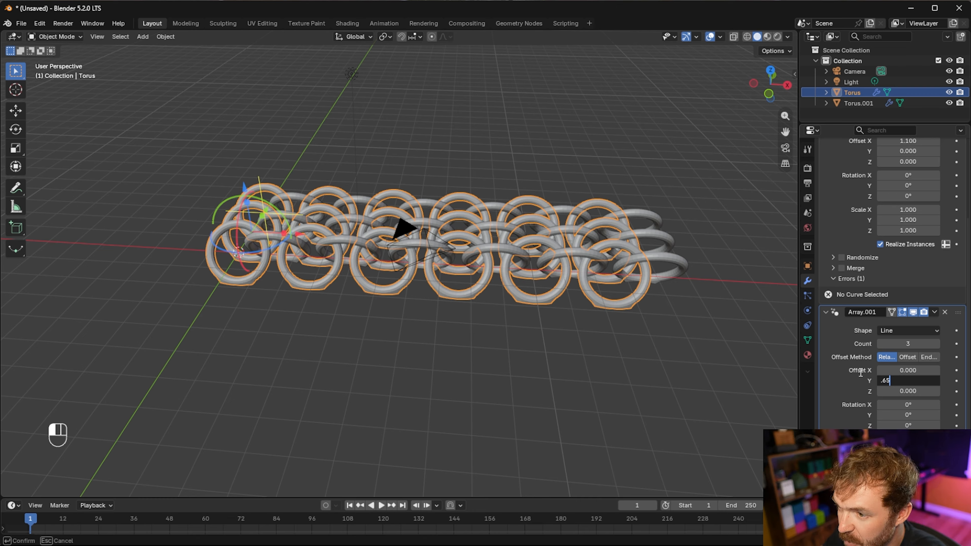
key(Return)
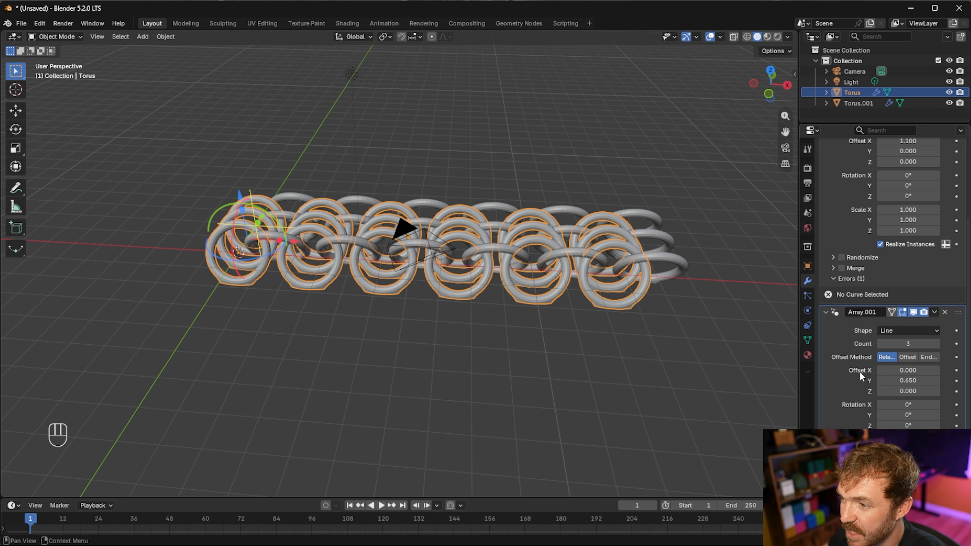
- Set the Y relative offset of the duplicated torus's second Array to 0.65 and deselect the rings
middle_drag(423, 358, 428, 383)
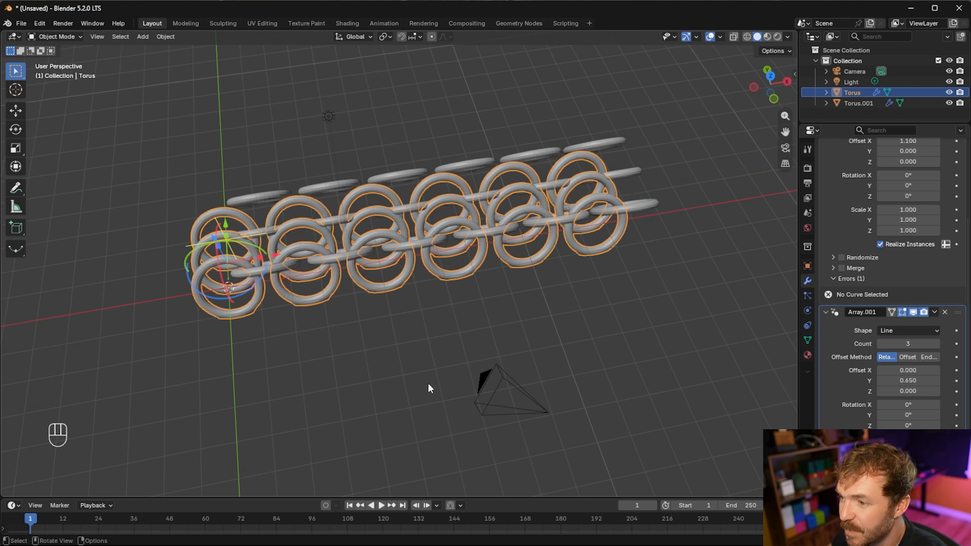
click(414, 245)
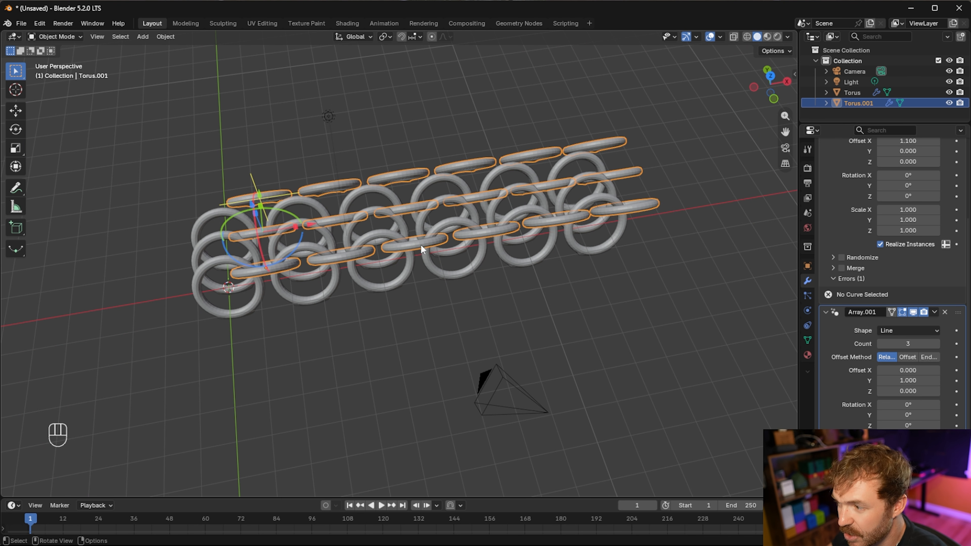
drag(886, 380, 887, 381)
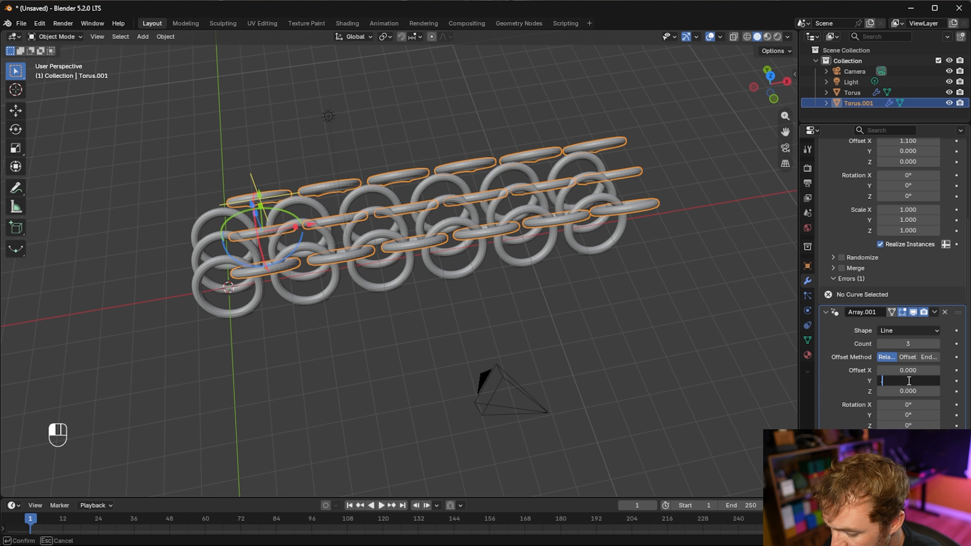
key(Return)
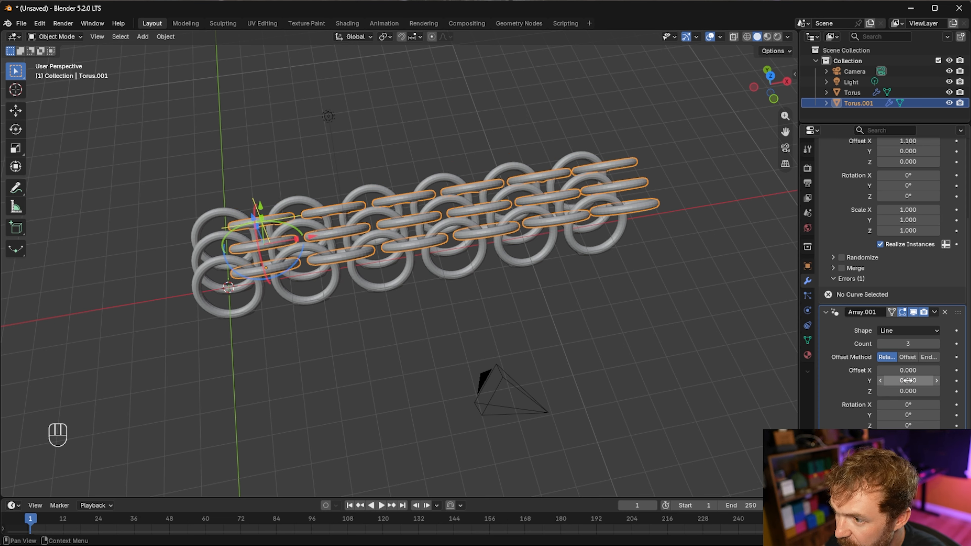
click(503, 306)
middle_drag(503, 306, 520, 365)
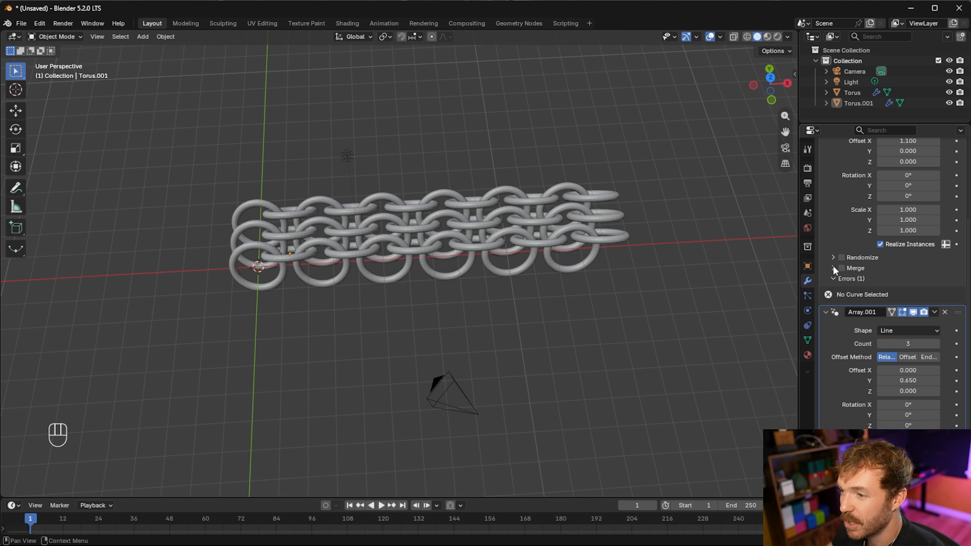
- Raise the count of the duplicated torus's second Array to 6
scroll(857, 264, up, 5)
scroll(842, 299, down, 5)
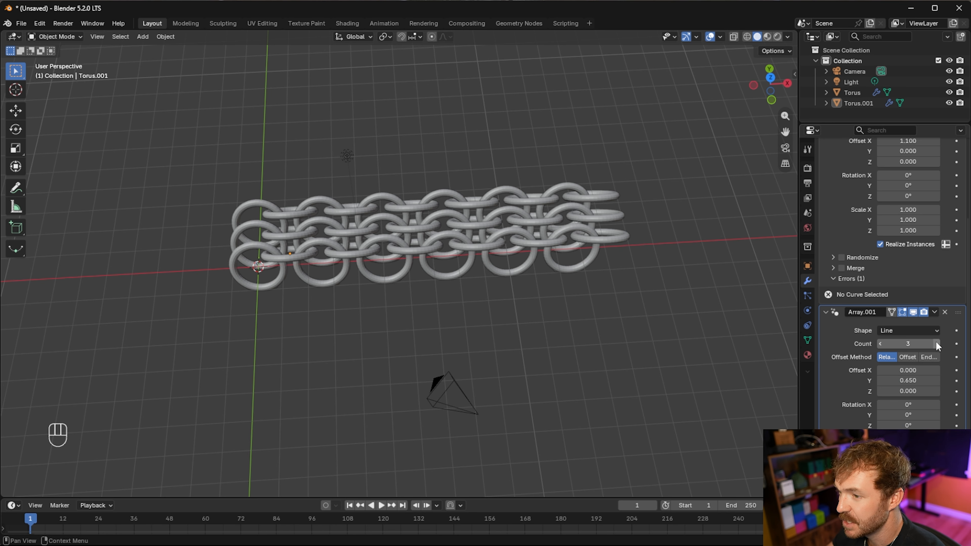
click(936, 343)
click(937, 343)
click(936, 343)
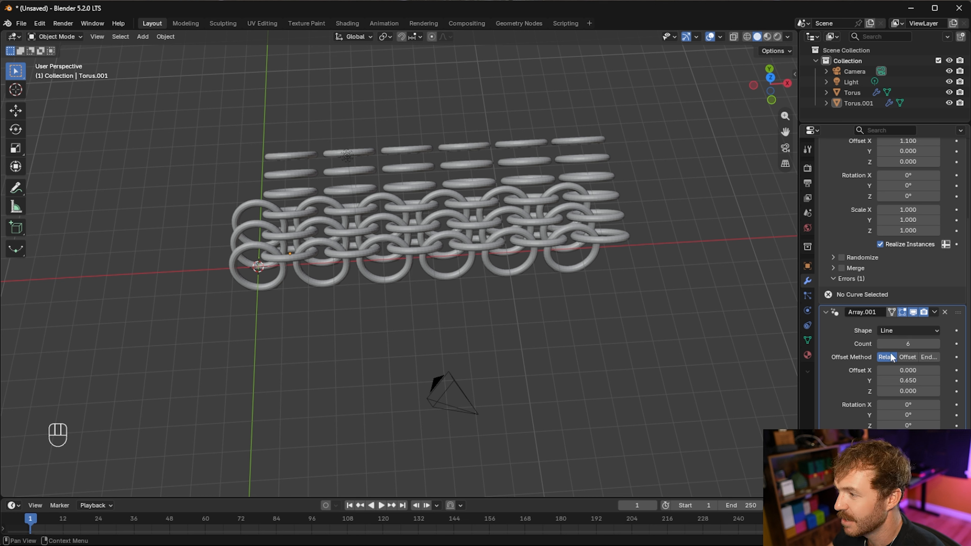
- Raise the count of the original torus's second Array to 6 as well and deselect the rings
click(851, 95)
click(855, 101)
click(852, 92)
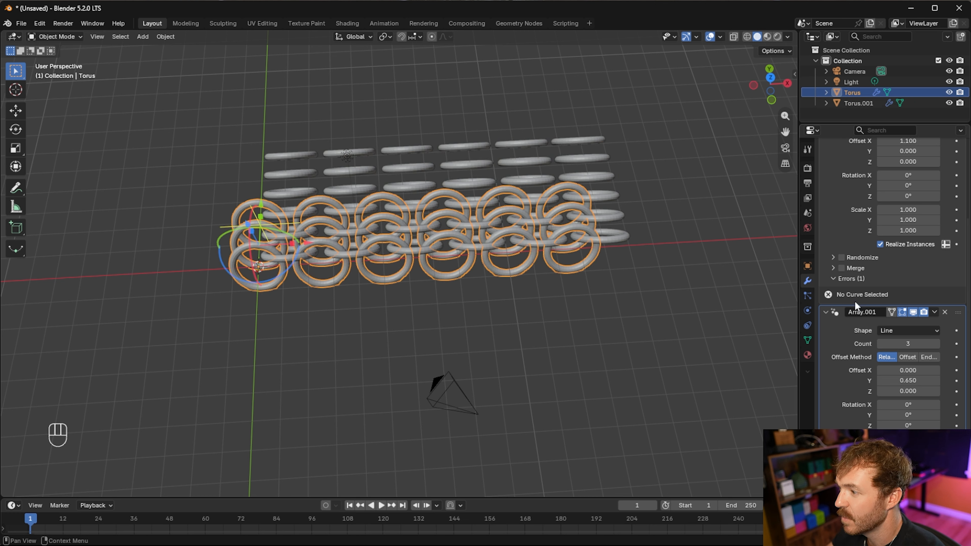
click(936, 343)
click(936, 343)
click(937, 342)
click(609, 335)
middle_drag(609, 335, 562, 303)
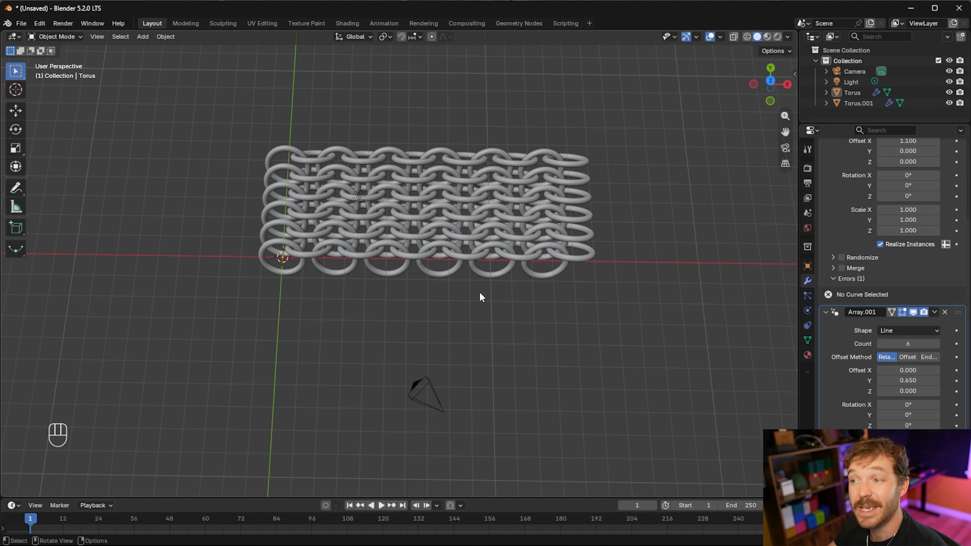
- Examine the enlarged chainmail sheet from above, the side and underneath, including the rings' flat undersides
mouse_move(476, 291)
middle_down()
mouse_move(484, 319)
mouse_move(456, 247)
mouse_move(460, 161)
mouse_move(390, 152)
mouse_move(273, 243)
mouse_move(391, 302)
mouse_move(485, 298)
mouse_move(461, 299)
middle_up()
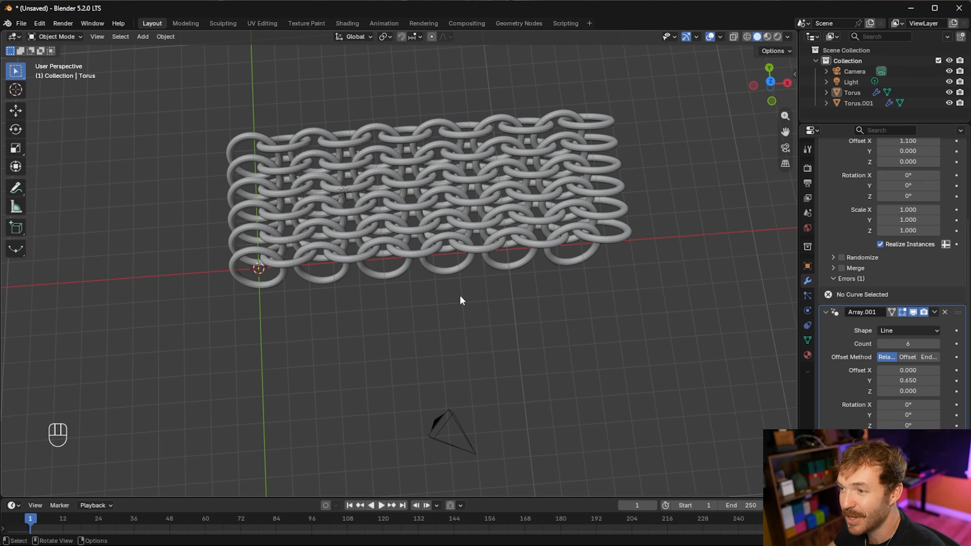
middle_drag(473, 332, 460, 137)
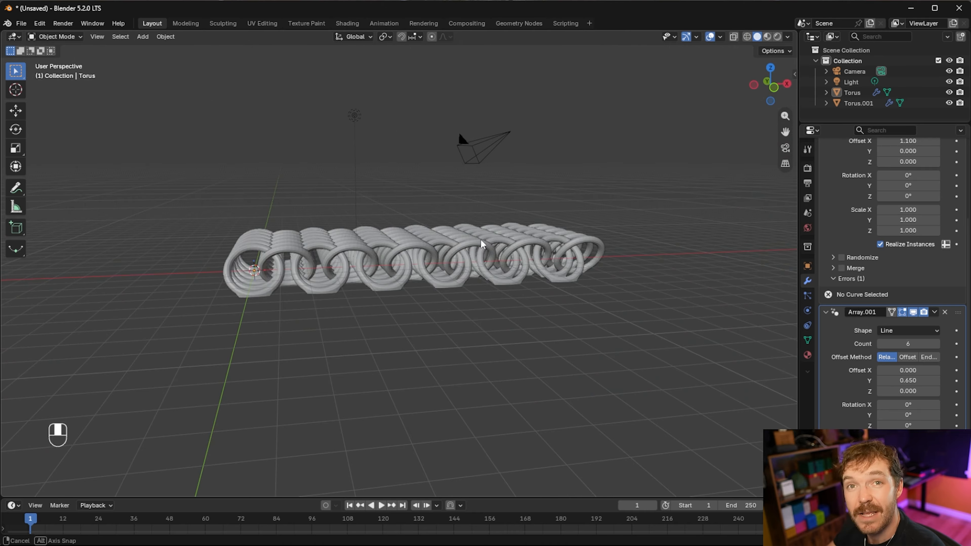
middle_drag(433, 321, 478, 344)
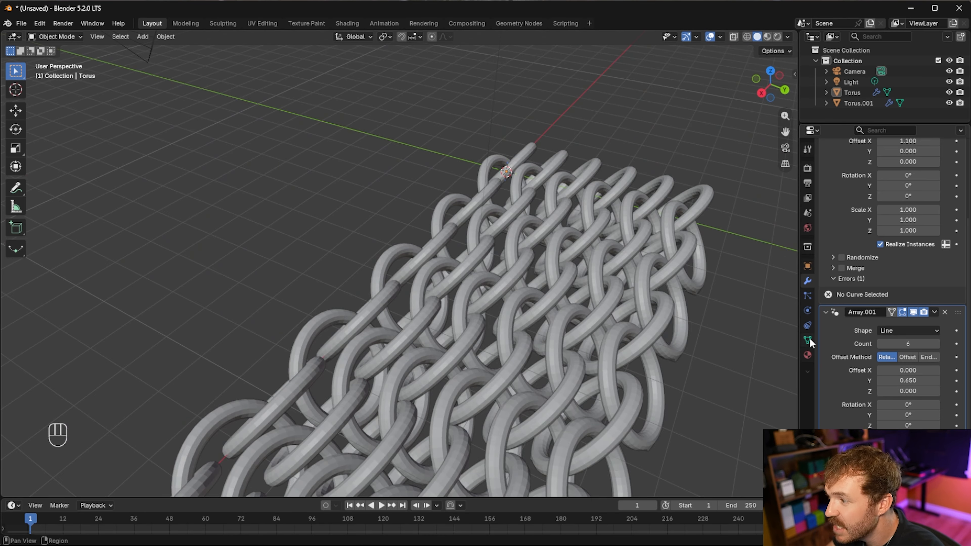
mouse_move(903, 381)
mouse_down()
mouse_move(926, 381)
mouse_move(902, 381)
mouse_up()
scroll(666, 291, down, 4)
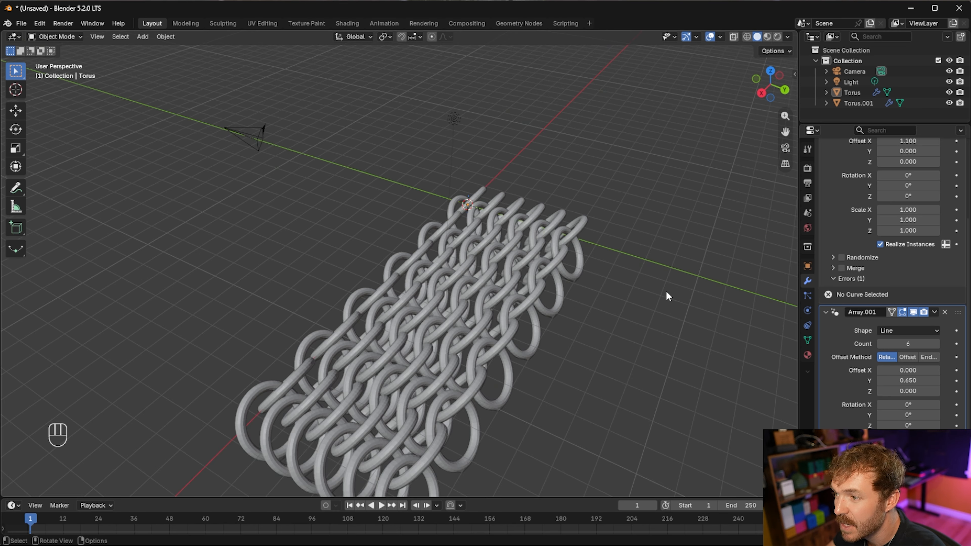
middle_drag(614, 358, 473, 244)
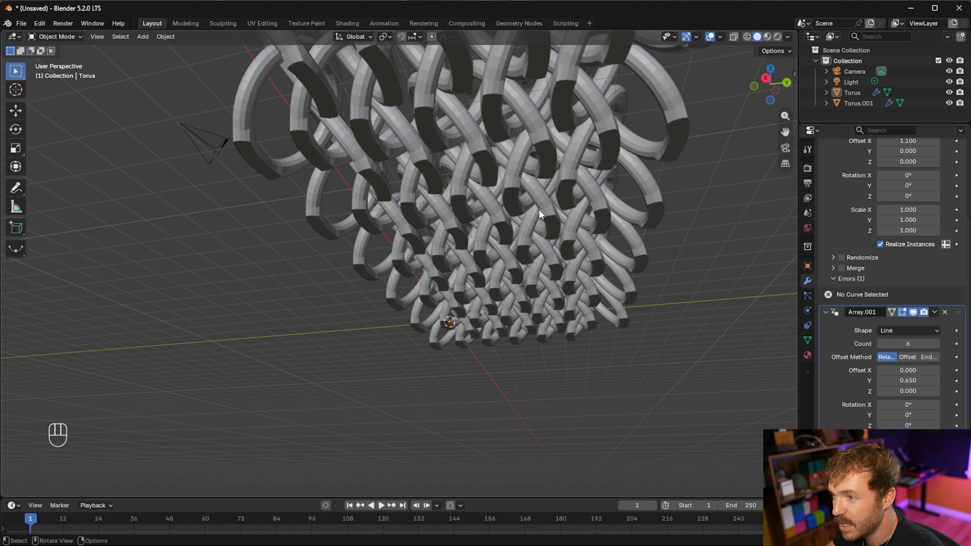
middle_drag(666, 172, 634, 112)
middle_drag(564, 201, 396, 324)
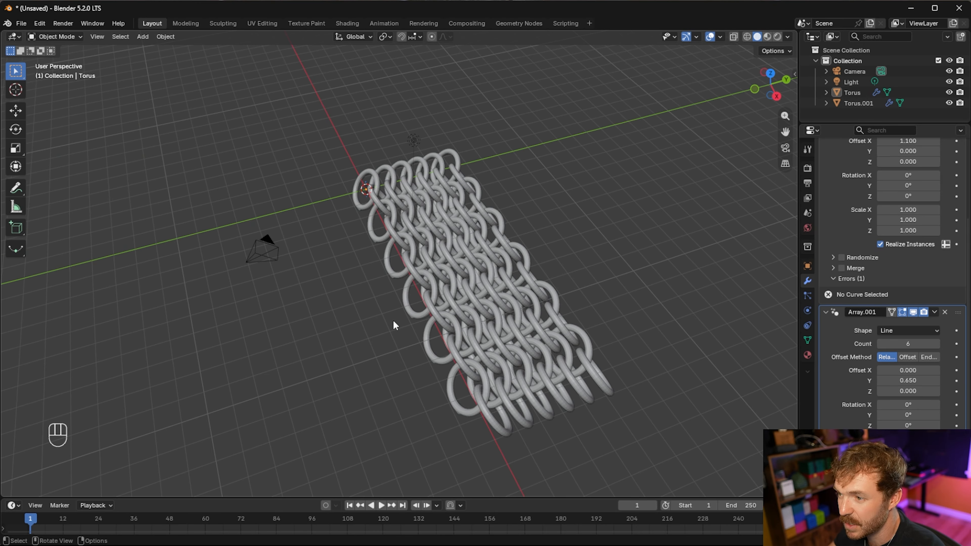
scroll(382, 315, up, 5)
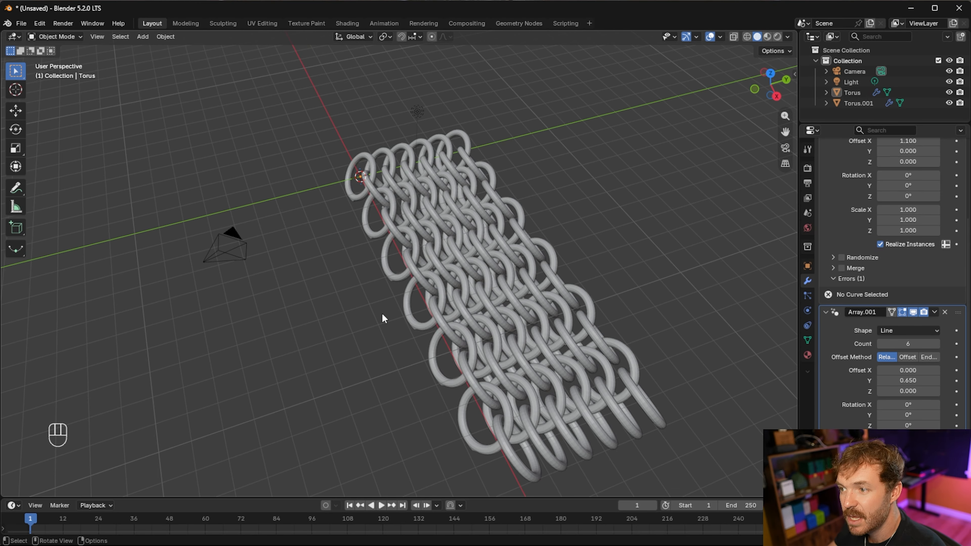
scroll(383, 318, down, 5)
middle_drag(382, 317, 612, 303)
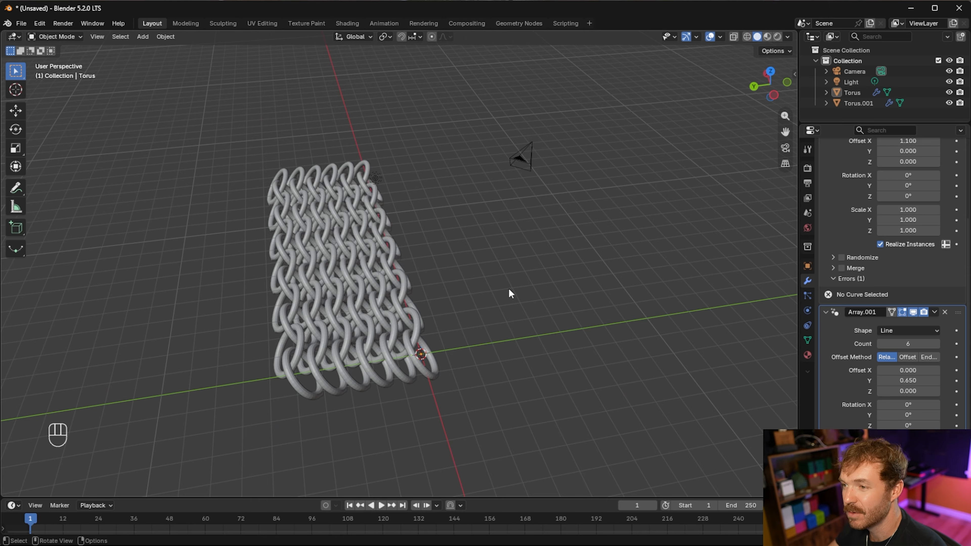
middle_drag(510, 289, 653, 253)
scroll(496, 372, down, 2)
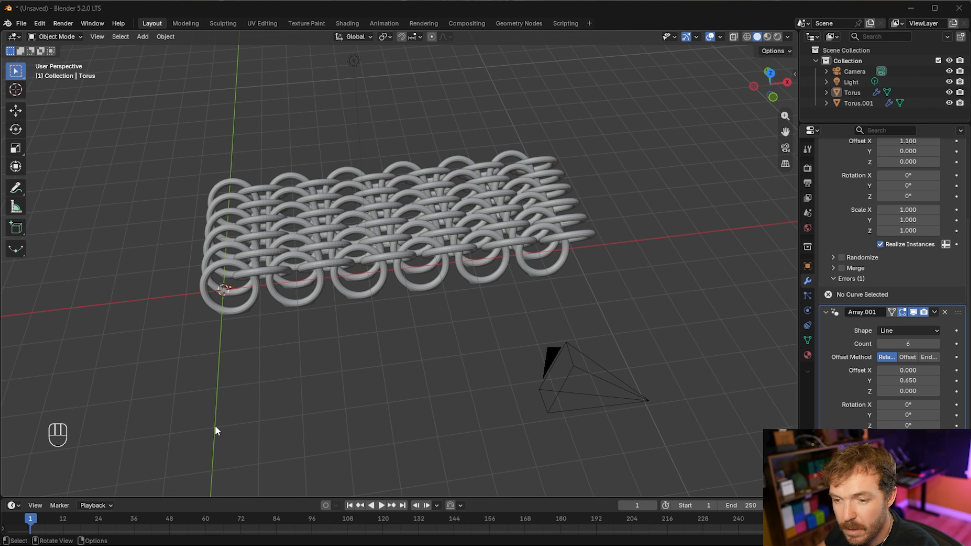
scroll(231, 241, up, 2)
scroll(231, 242, up, 2)
scroll(251, 249, down, 3)
mouse_move(363, 316)
middle_down()
mouse_move(449, 323)
mouse_move(398, 359)
mouse_move(408, 365)
mouse_move(446, 314)
mouse_move(351, 312)
middle_up()
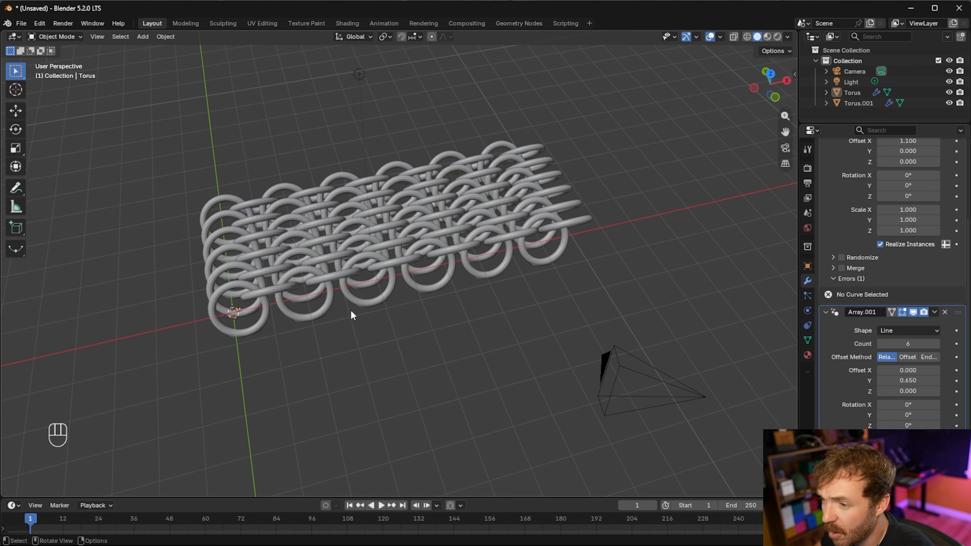
- Select both torus arrays and export them in STL format, overwriting the existing Chainmail.stl
scroll(345, 313, down, 2)
click(341, 298)
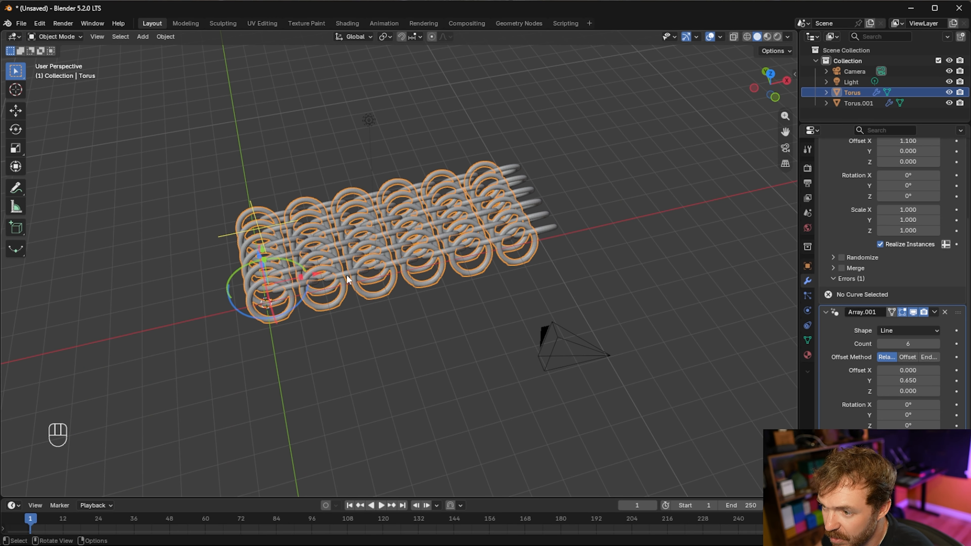
key(ctrl)
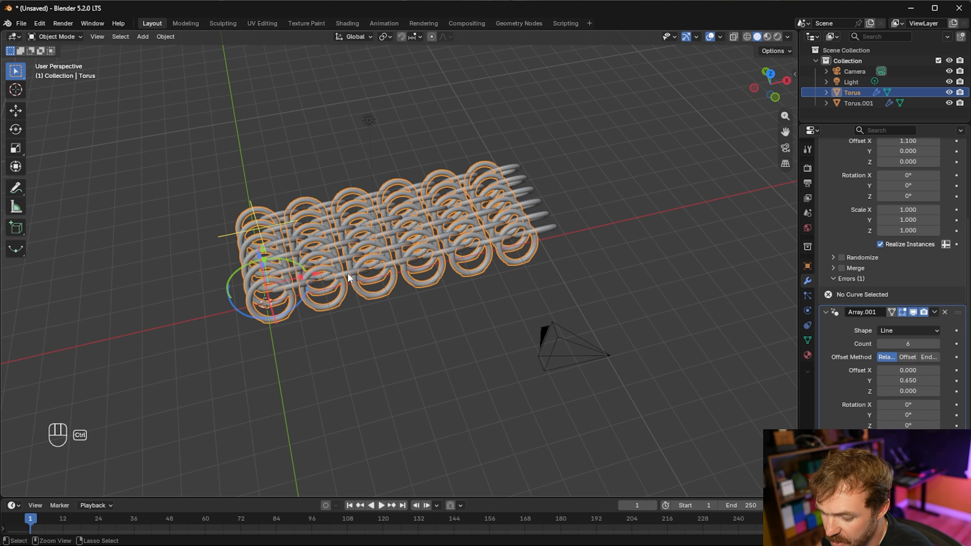
ctrl+click(348, 273)
middle_drag(379, 331, 341, 302)
click(19, 23)
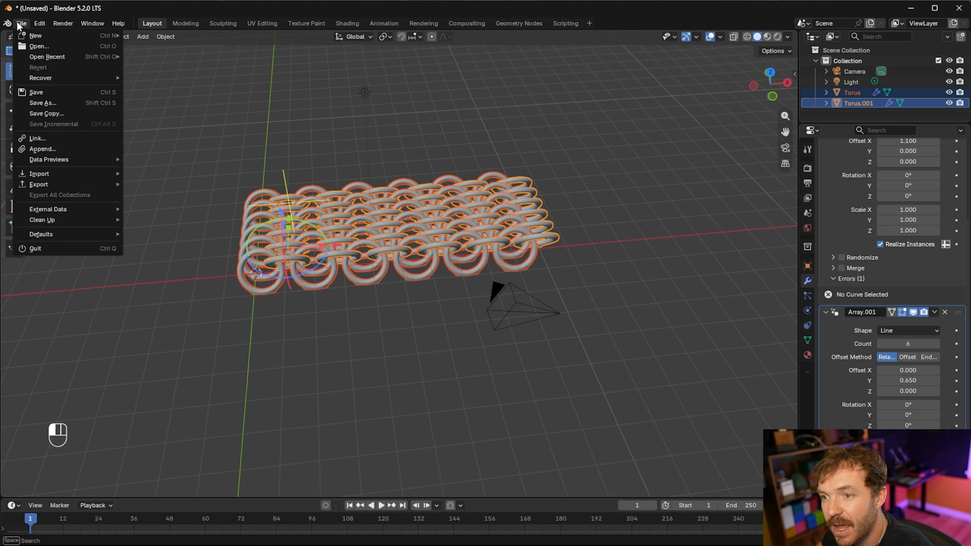
mouse_move(50, 184)
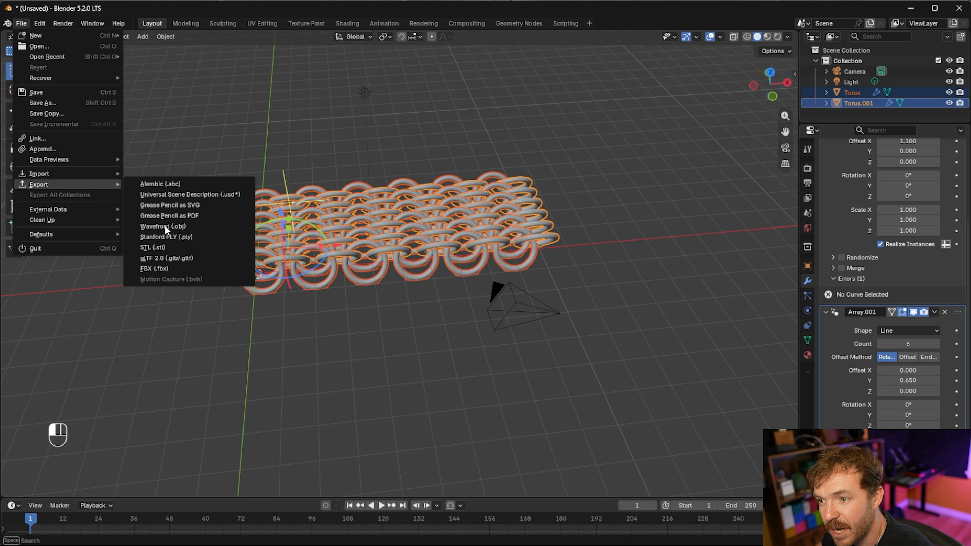
click(158, 248)
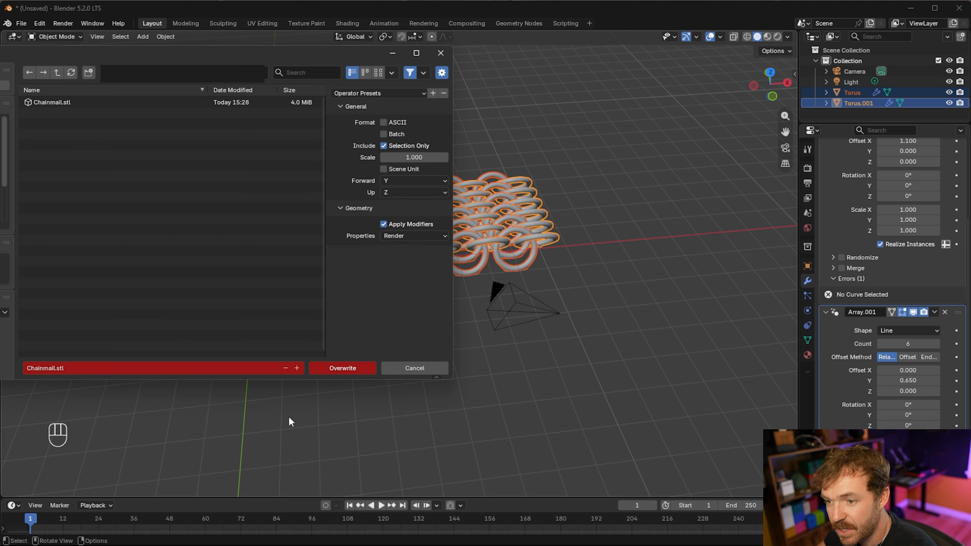
click(49, 100)
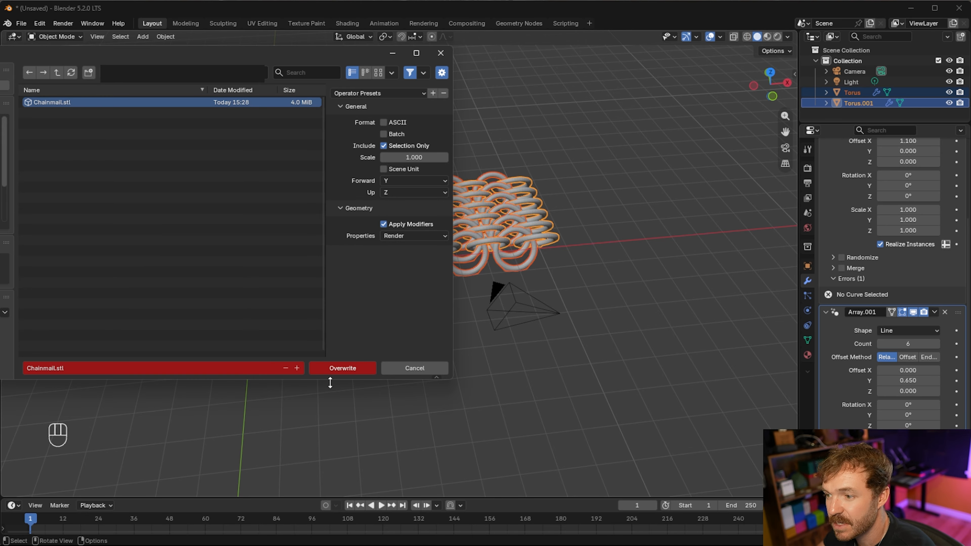
click(341, 369)
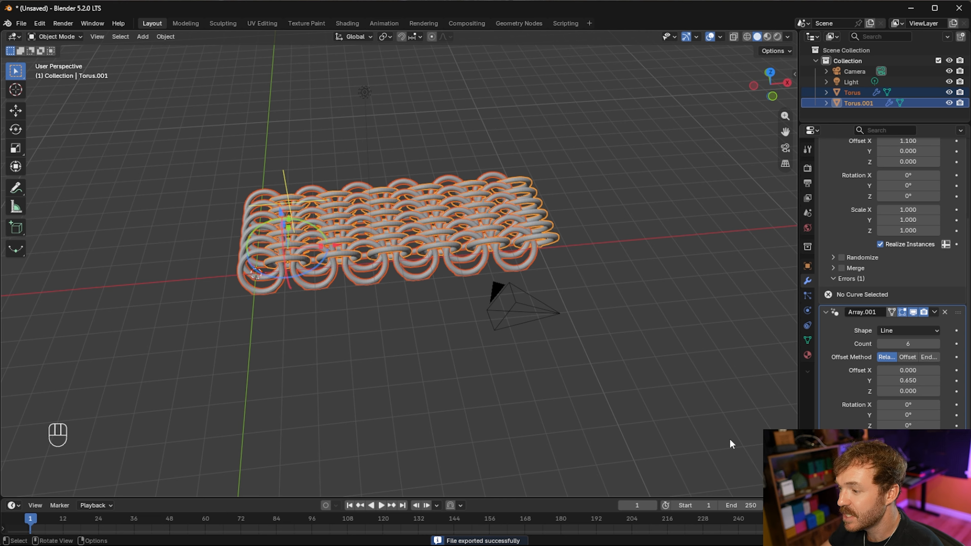
- Switch to the open BambuStudio project
mouse_move(706, 545)
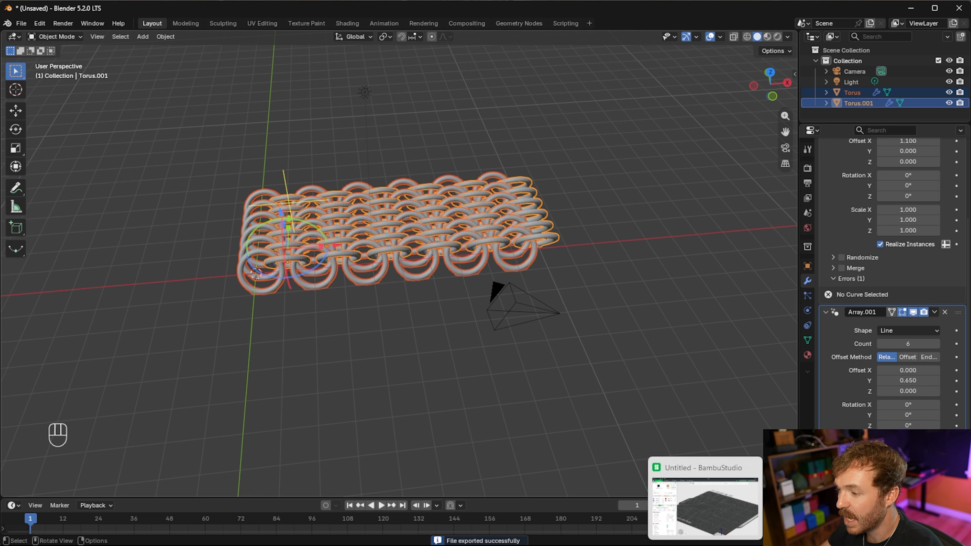
click(705, 501)
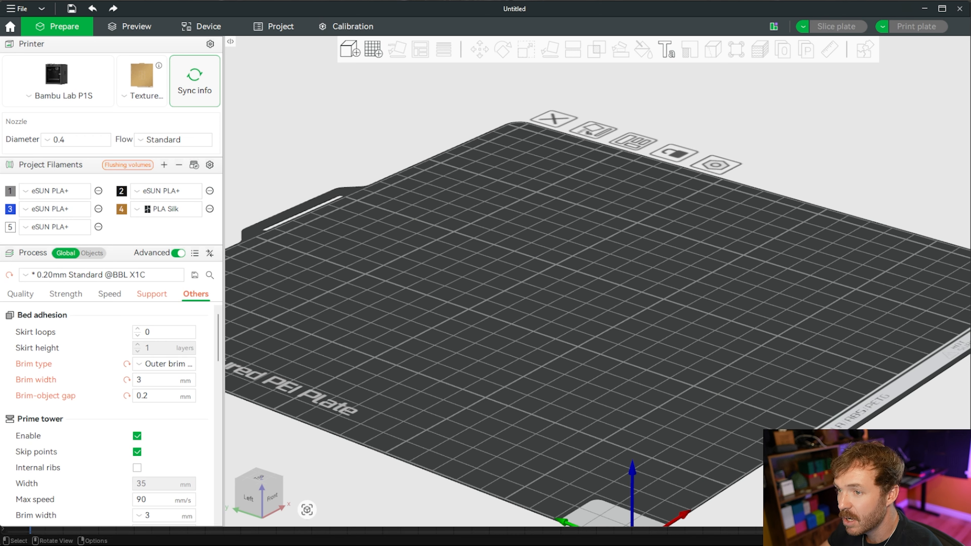
drag(558, 292, 481, 335)
scroll(480, 273, down, 5)
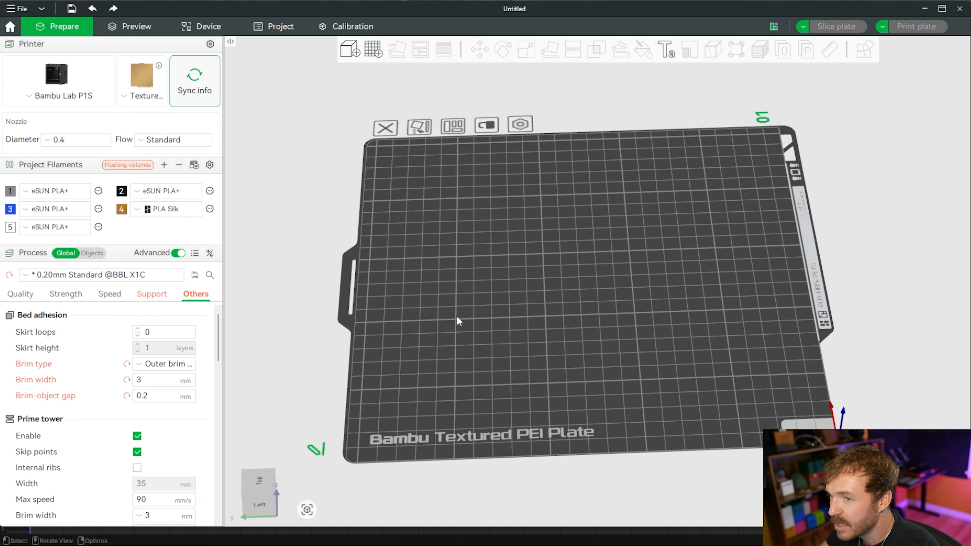
drag(269, 255, 271, 328)
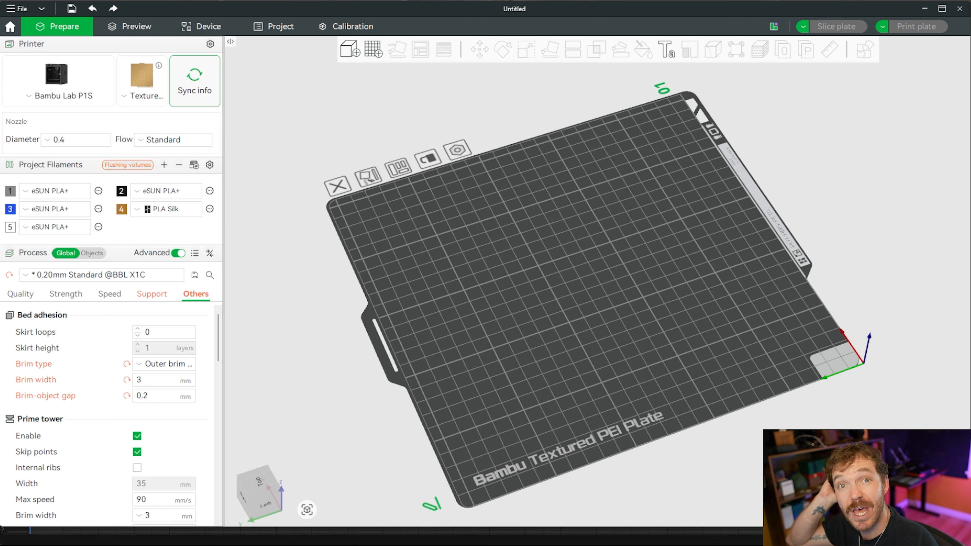
drag(395, 426, 370, 399)
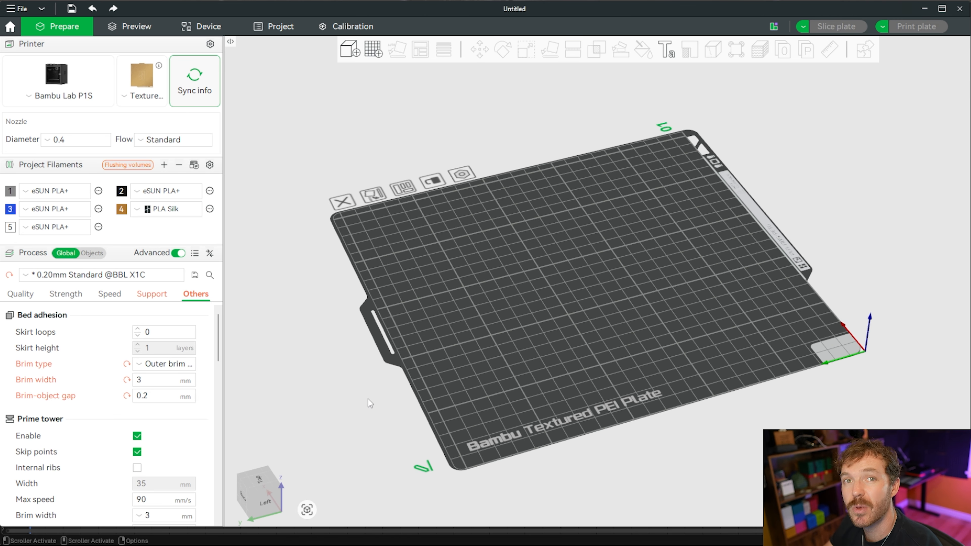
scroll(368, 399, up, 1)
scroll(368, 399, down, 2)
scroll(368, 399, up, 1)
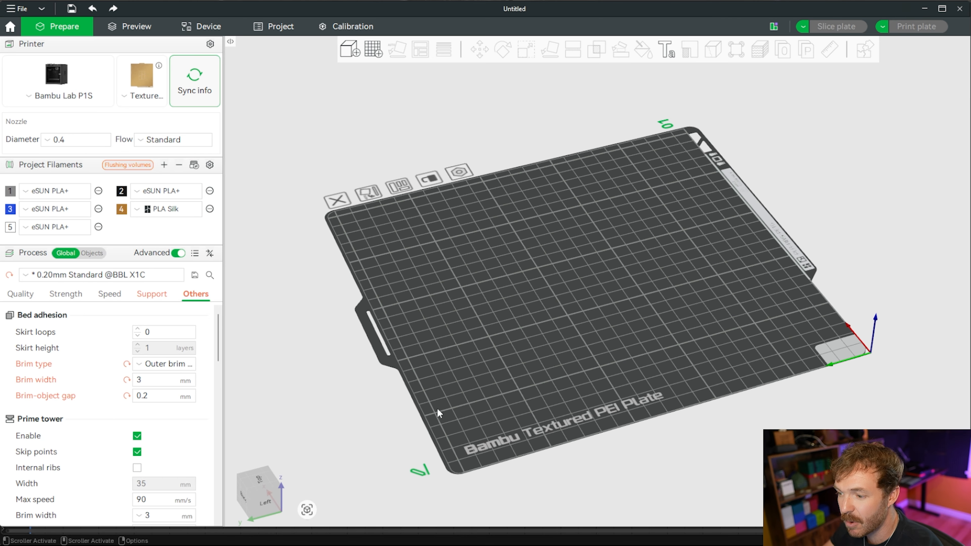
- Import the exported Chainmail.stl from its folder onto the empty build plate
mouse_move(449, 539)
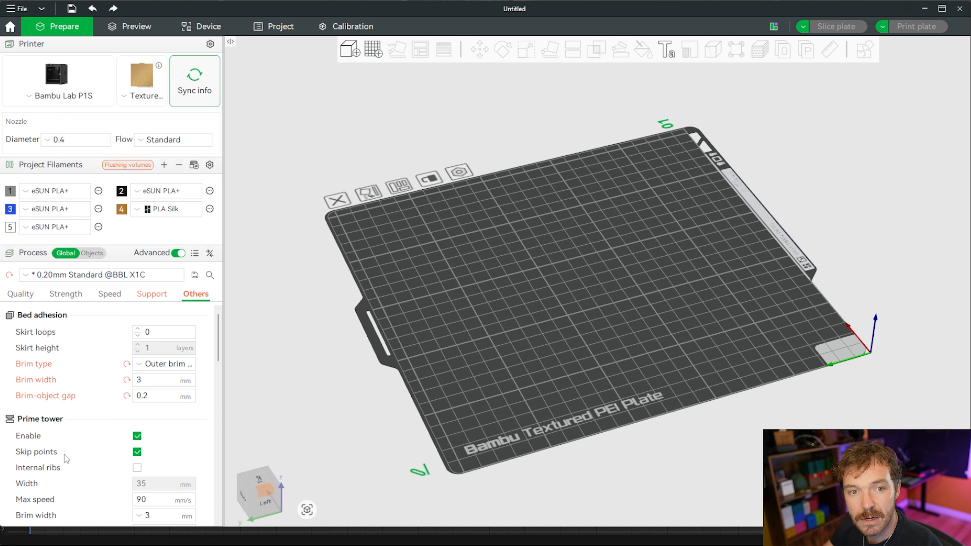
drag(217, 254, 541, 287)
scroll(625, 309, up, 1)
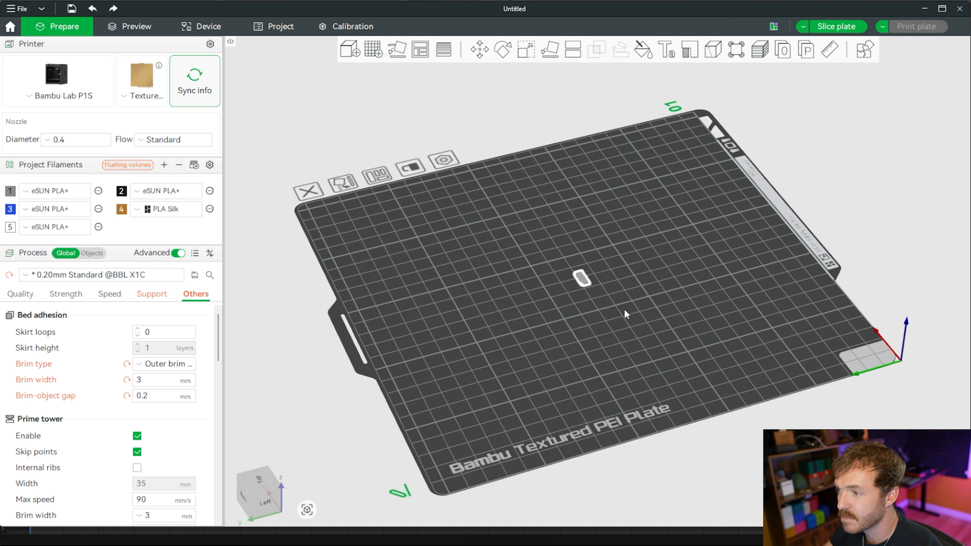
scroll(624, 309, up, 5)
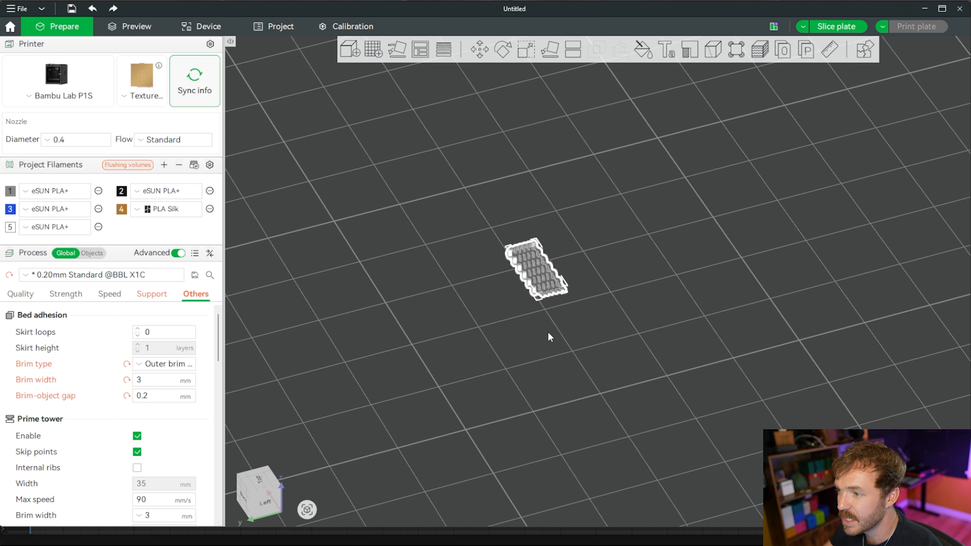
- Scale the chainmail uniformly so that its X size is 100 mm
scroll(549, 337, down, 5)
click(526, 50)
click(626, 103)
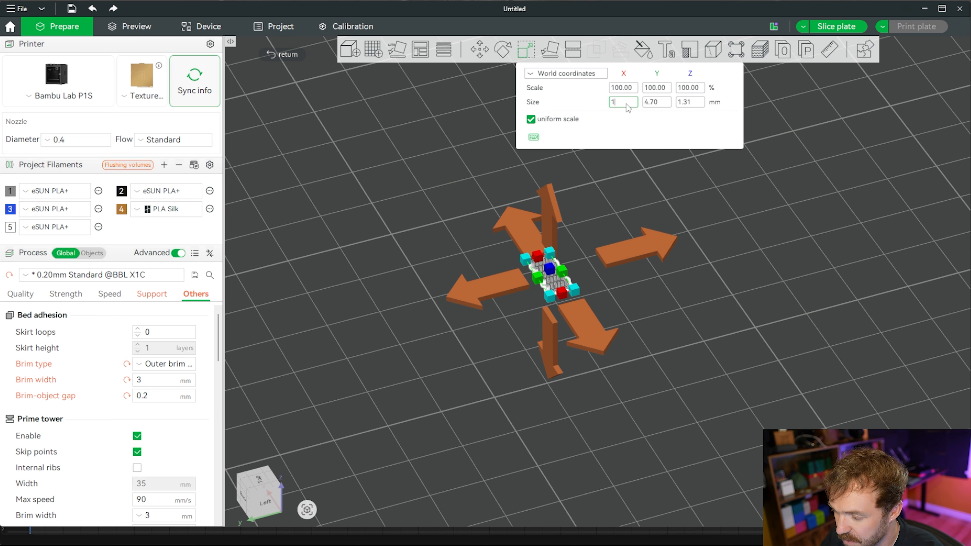
key(Return)
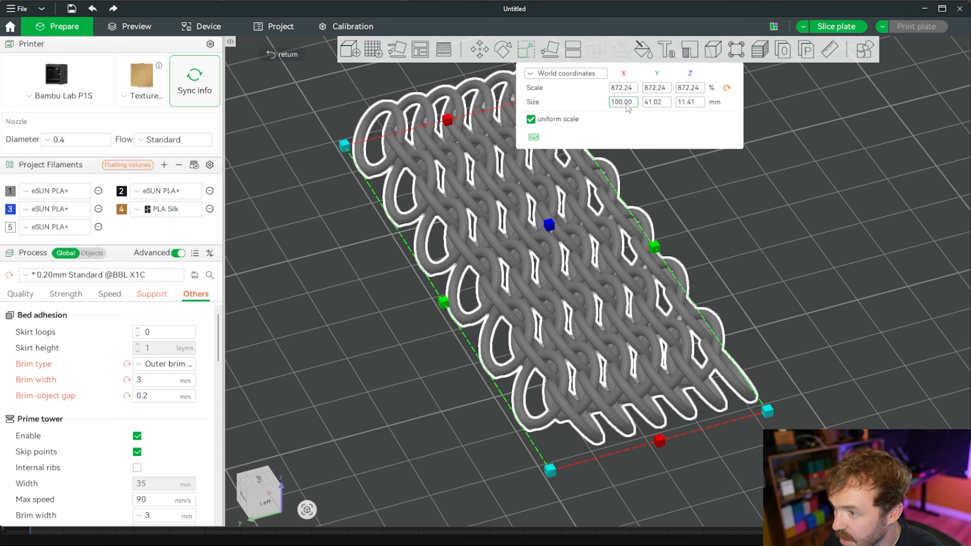
drag(720, 163, 768, 267)
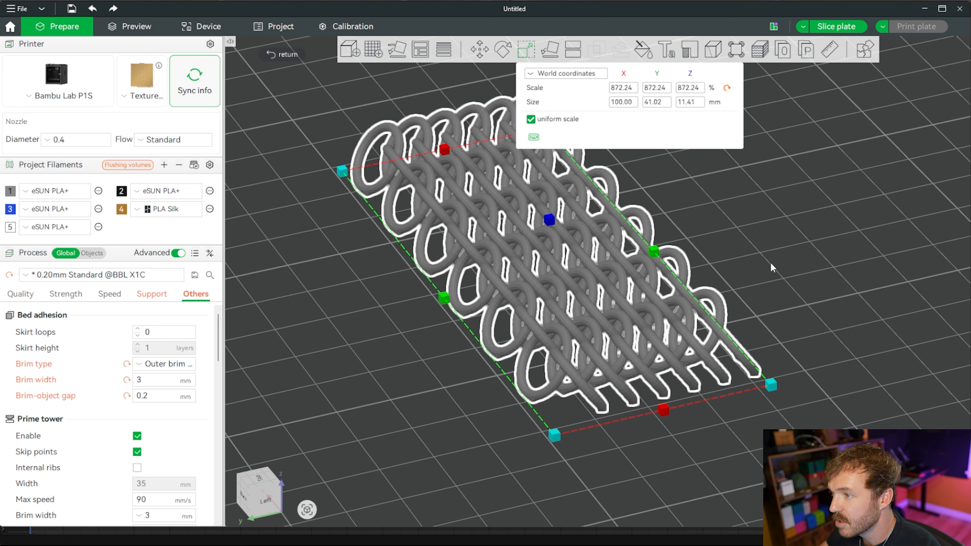
- Examine the scaled chainmail on the plate from several sides and clear its selection
click(799, 301)
scroll(806, 301, down, 10)
drag(806, 300, 720, 291)
scroll(679, 291, up, 8)
drag(469, 346, 638, 351)
scroll(629, 351, down, 5)
scroll(808, 341, down, 5)
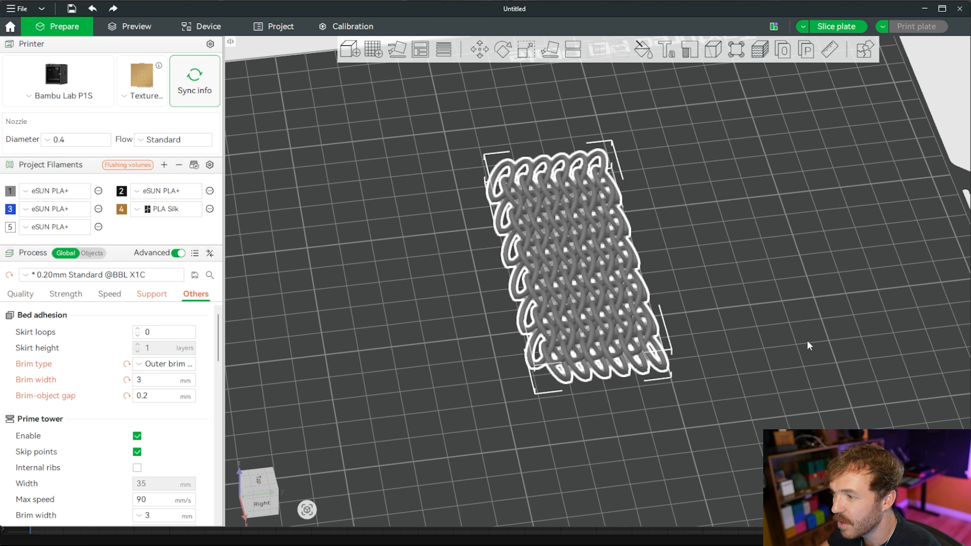
click(753, 332)
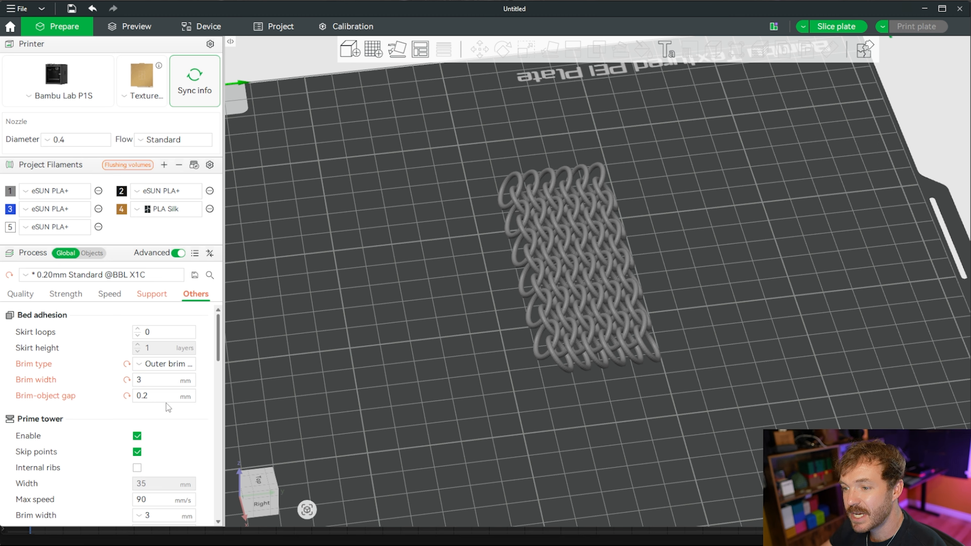
- Review the brim-object gap in the bed adhesion settings and look at the chainmail from the front
click(159, 399)
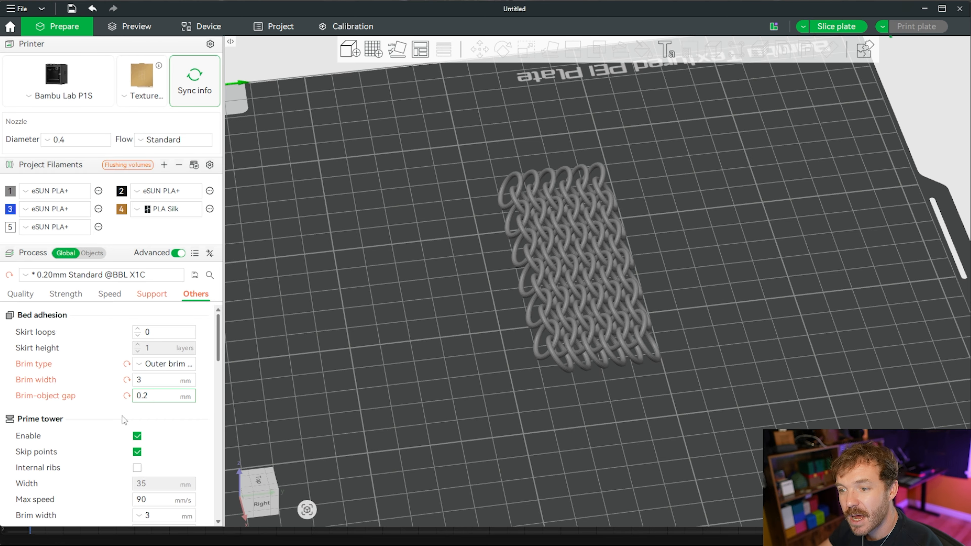
drag(541, 334, 359, 302)
click(148, 394)
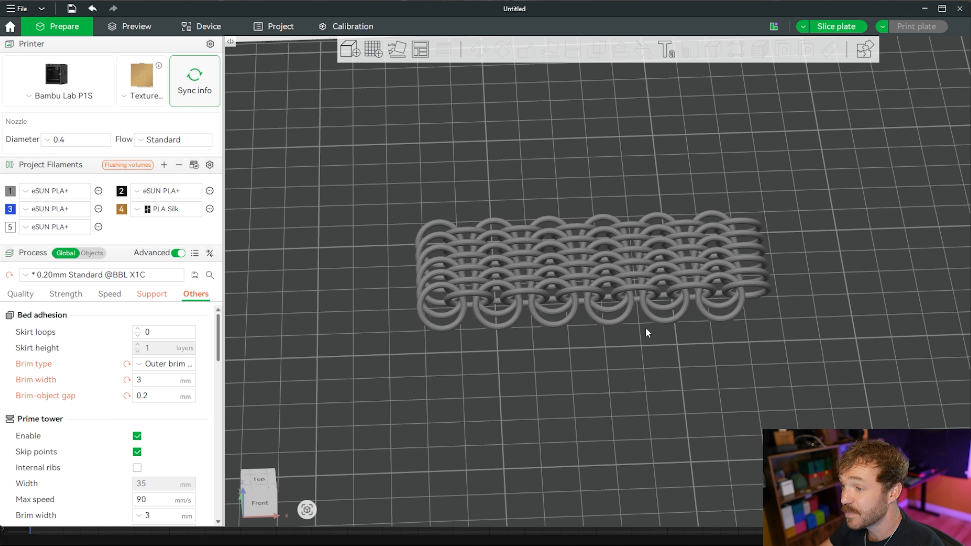
- Slice the plate and inspect the sliced rings and their brims from underneath, the front and above
click(827, 28)
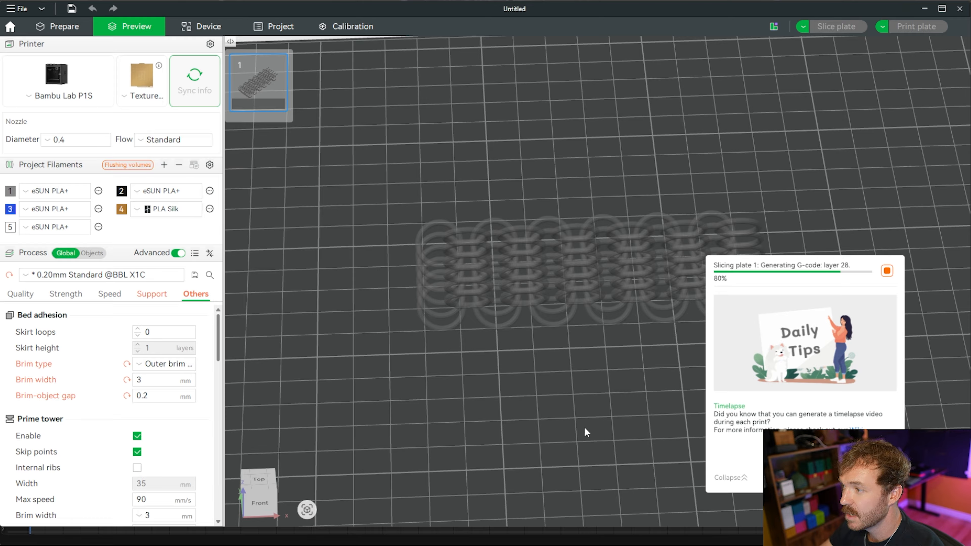
scroll(572, 337, up, 5)
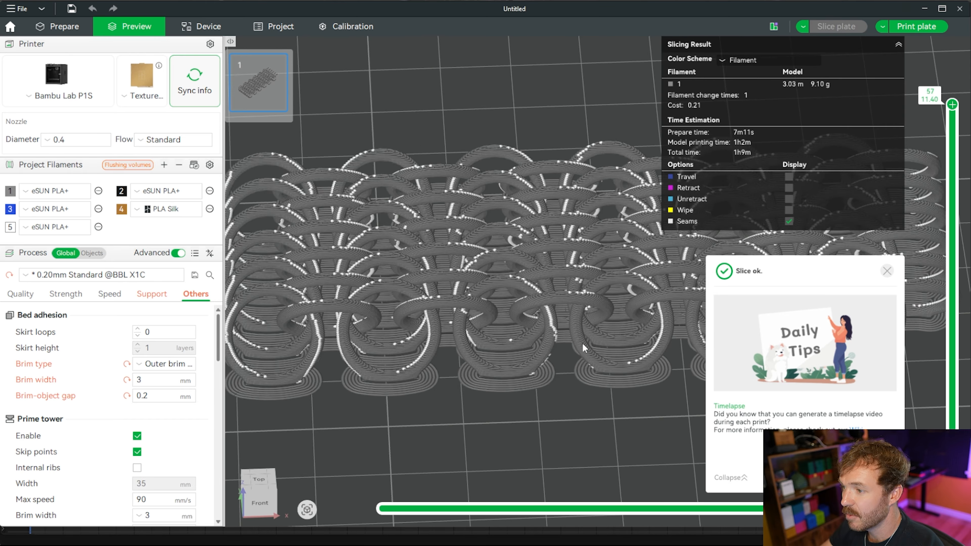
drag(545, 414, 553, 297)
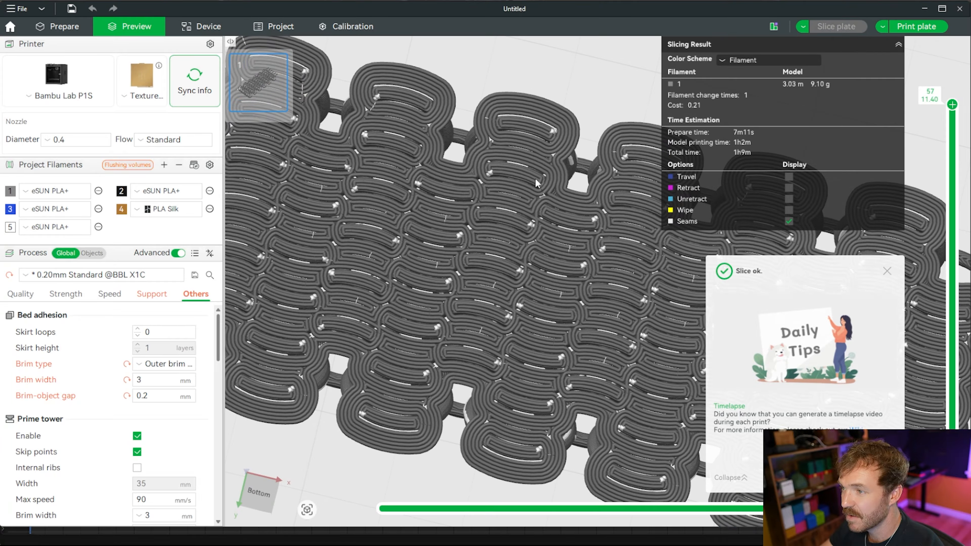
scroll(539, 160, up, 2)
drag(539, 160, 498, 361)
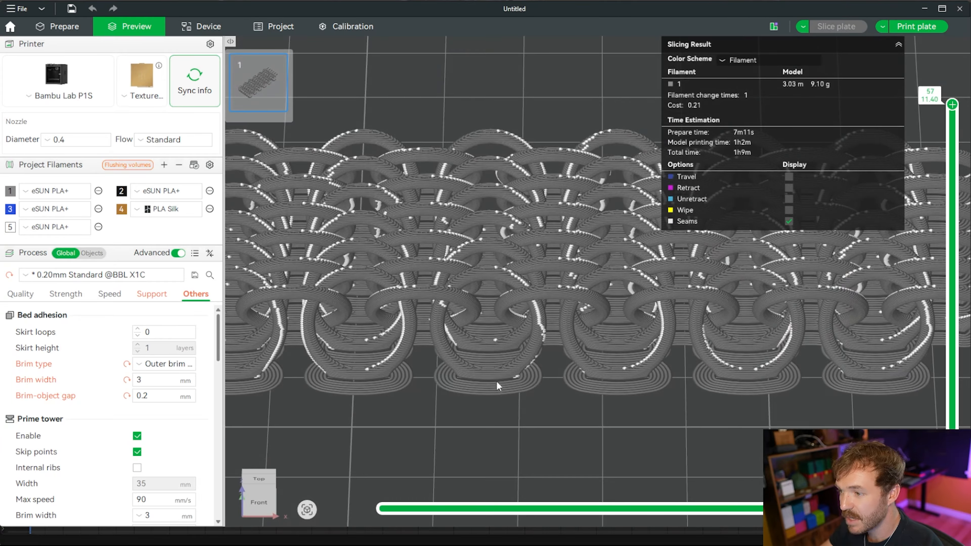
drag(471, 391, 615, 385)
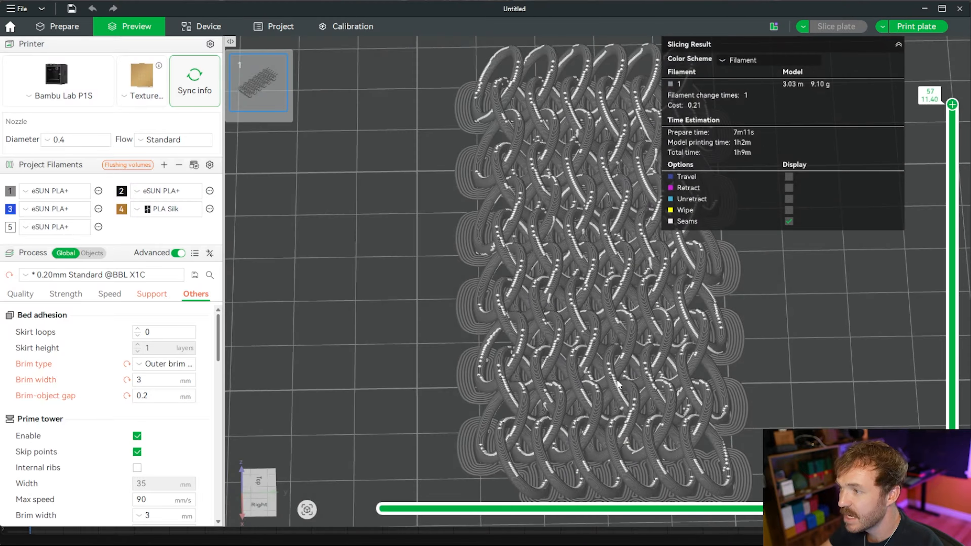
drag(823, 319, 817, 303)
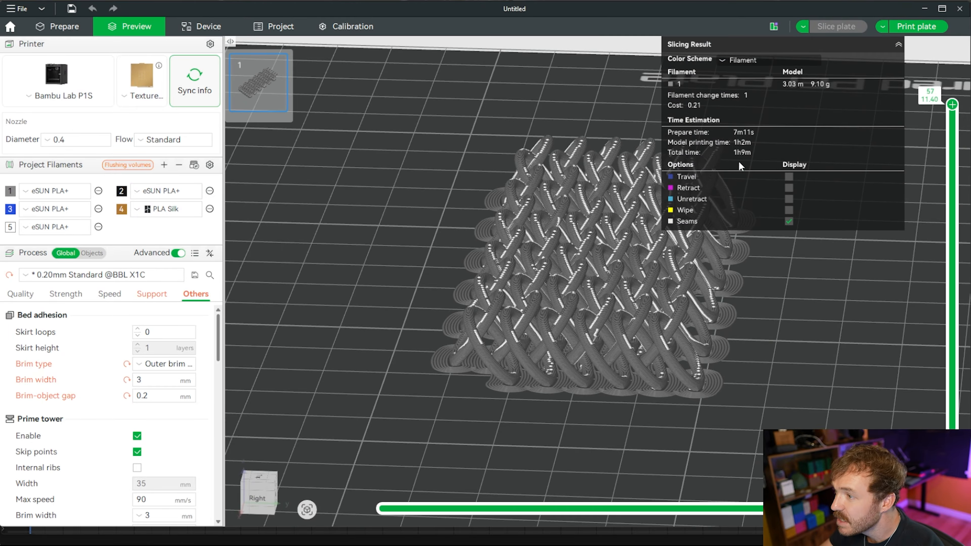